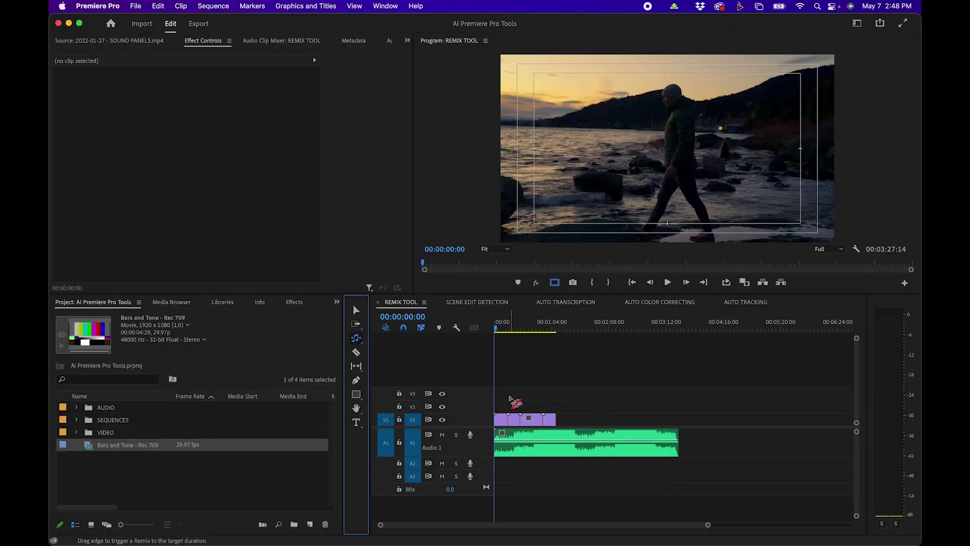
# Remix the A1 music to end at the playhead at 00:01:05:21, then widen the sound settings panel
pyautogui.moveTo(525, 325); pyautogui.dragTo(554, 326)
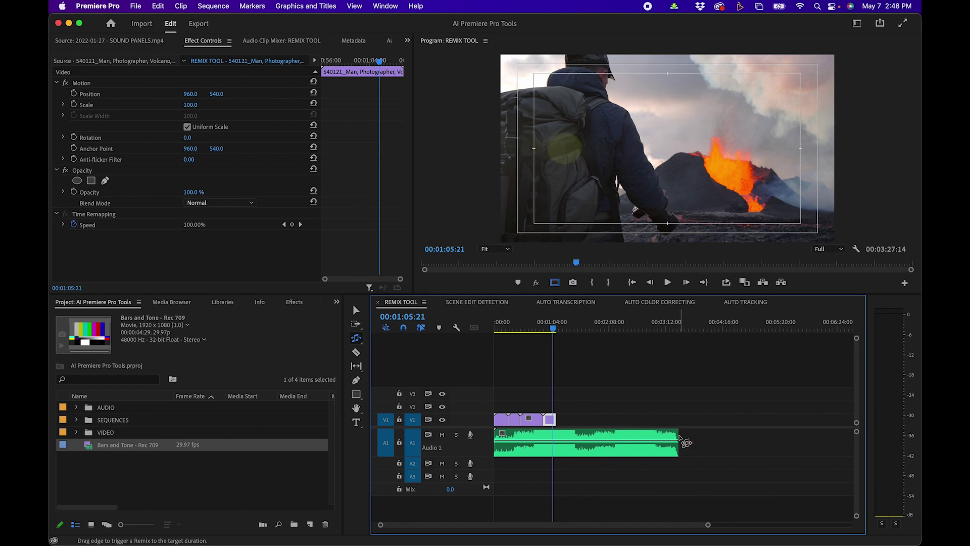
pyautogui.moveTo(686, 443); pyautogui.dragTo(564, 446)
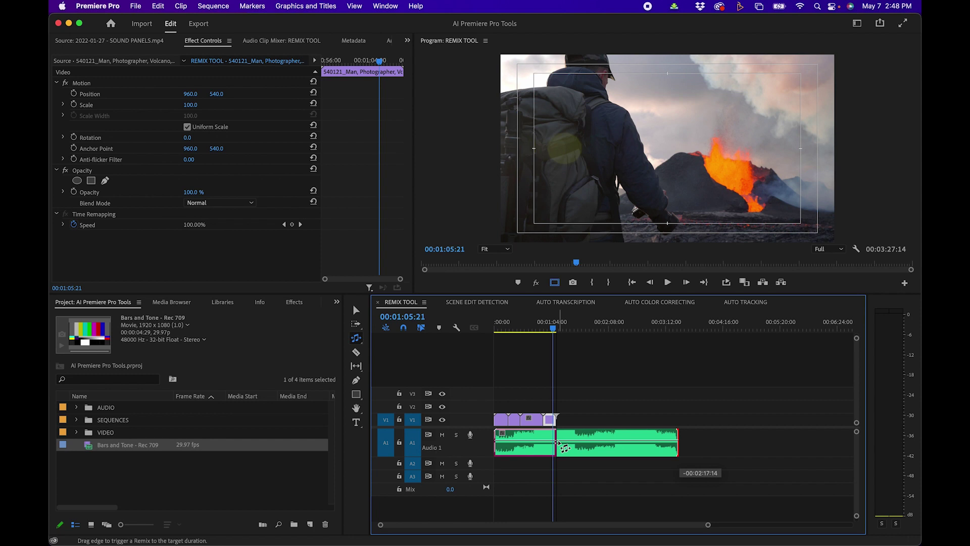
pyautogui.moveTo(560, 446); pyautogui.dragTo(559, 446)
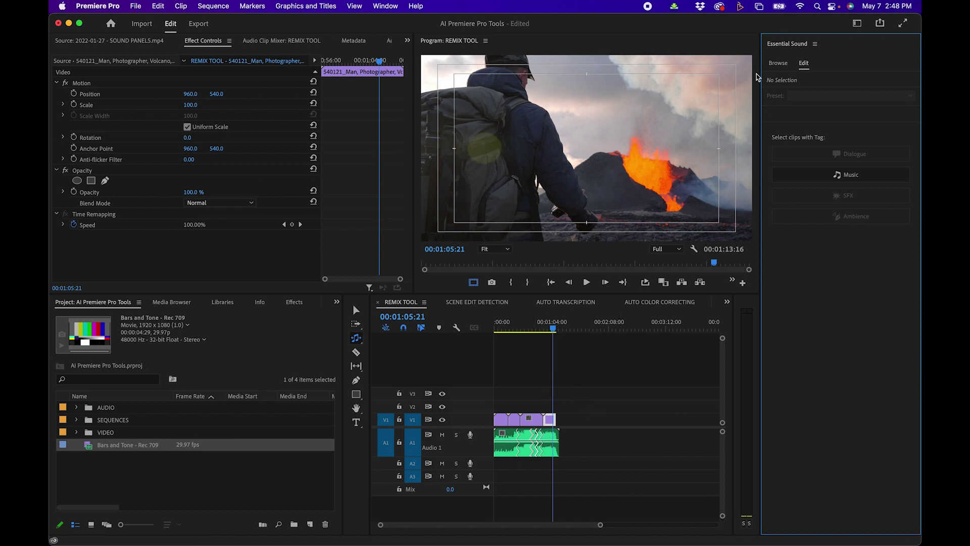
pyautogui.moveTo(761, 70); pyautogui.dragTo(671, 71)
# Set the music clip's remix Target Duration to 00:01:00:00 and expand the Customize options
pyautogui.click(527, 449)
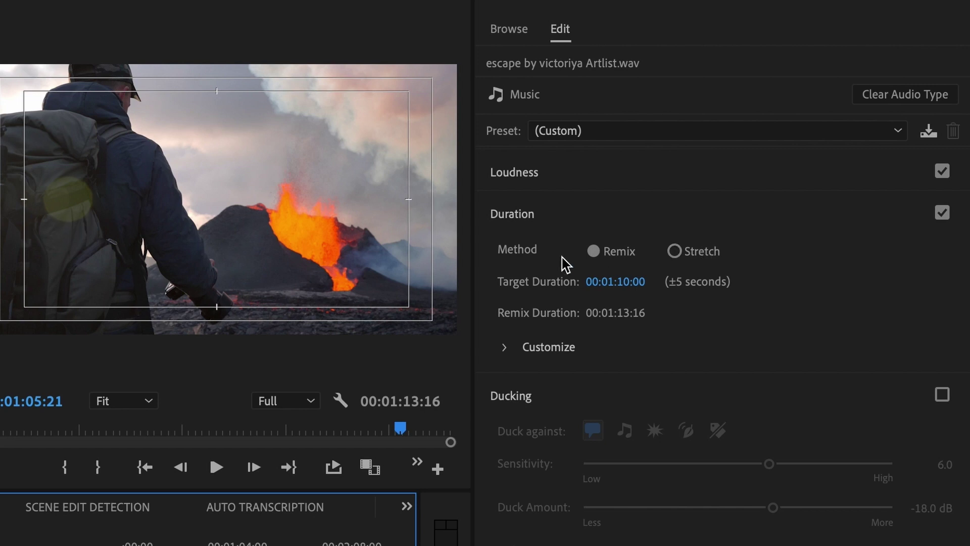
pyautogui.click(618, 279)
pyautogui.click(630, 283)
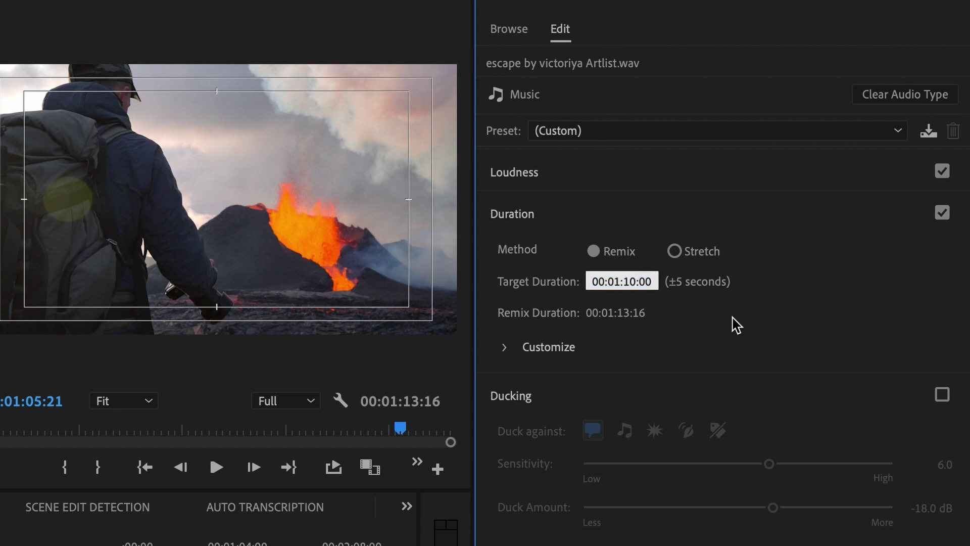
pyautogui.write('0')
pyautogui.press('Return')
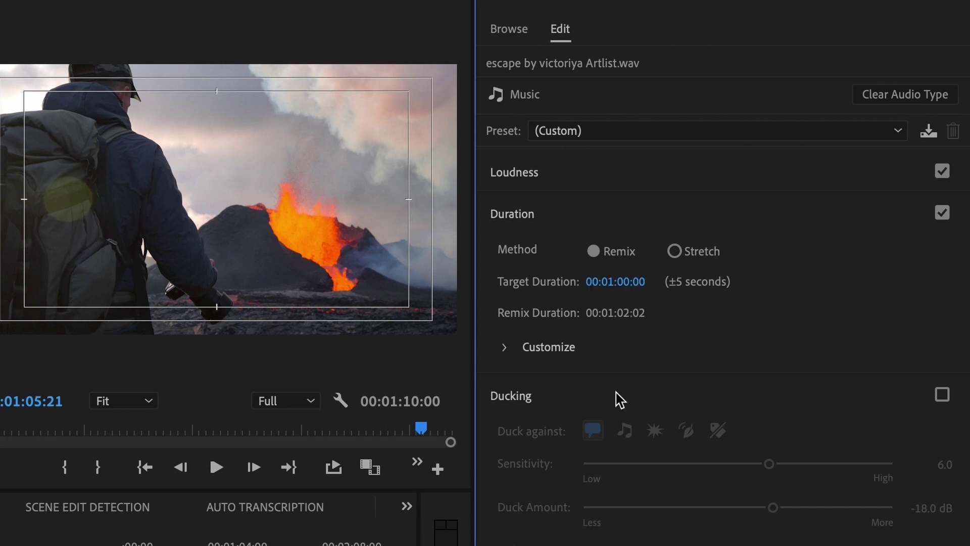
pyautogui.click(506, 347)
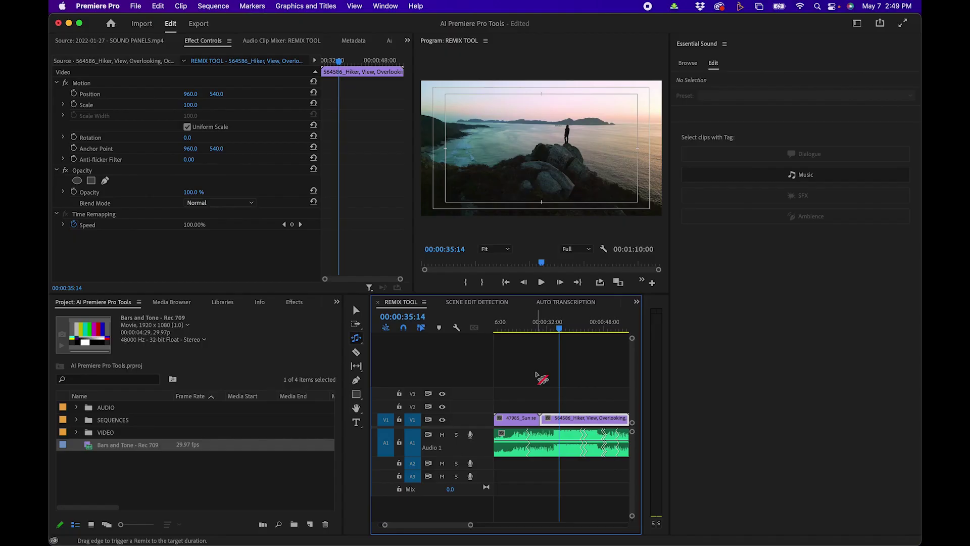
pyautogui.click(556, 448)
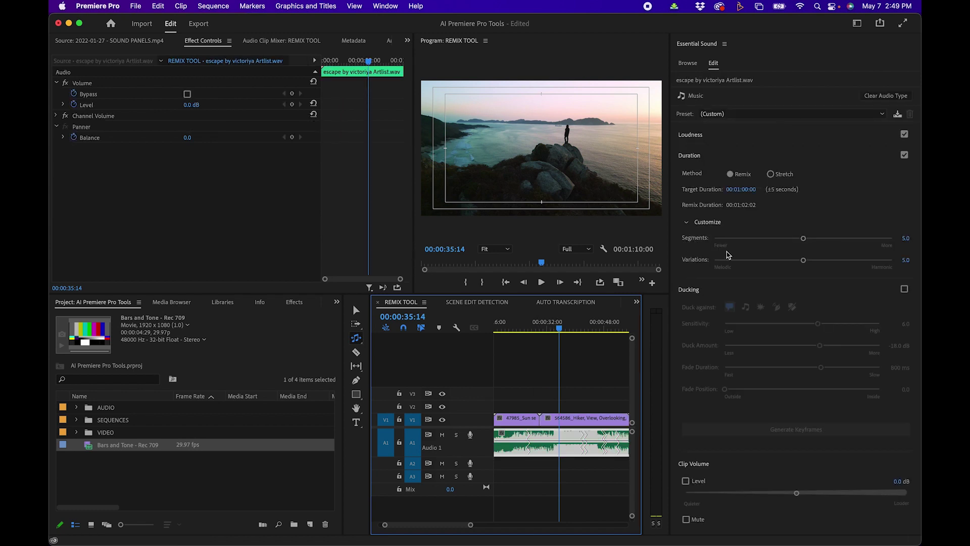
# Drag the remix Segments slider to 10.0 and zoom the timeline out to show the 00:01:04:14 remix
pyautogui.click(803, 240)
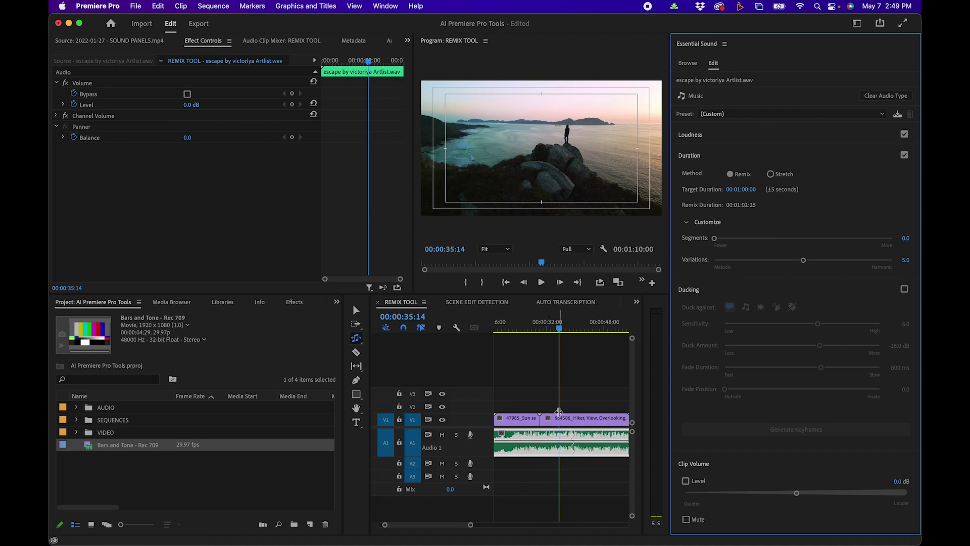
pyautogui.press('-')
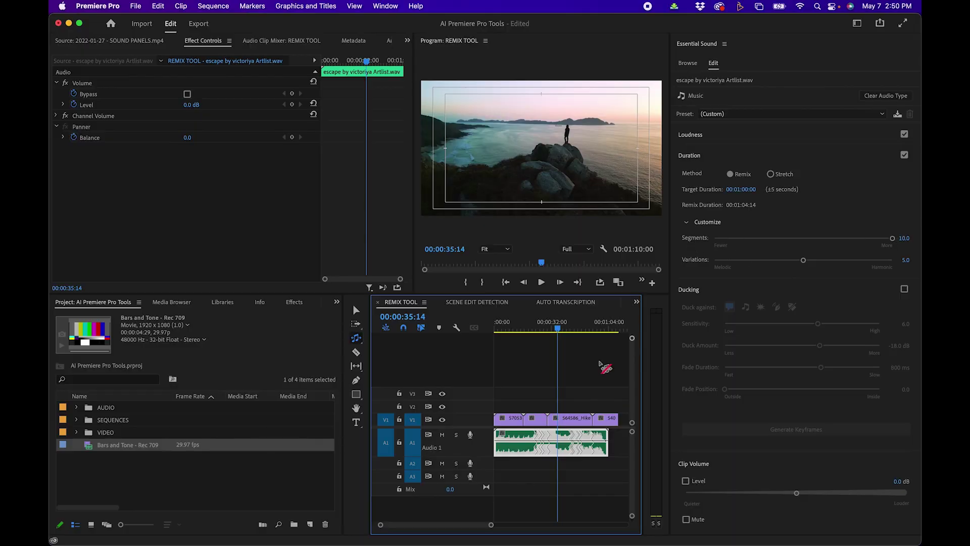
# Play back the 10-segment remix from 00:00:41:26
pyautogui.click(574, 329)
pyautogui.press('=')
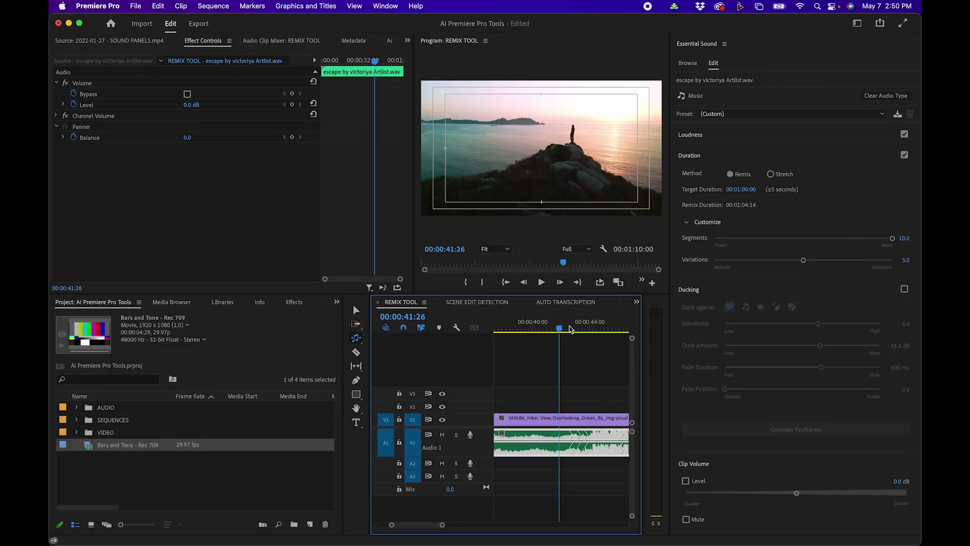
pyautogui.scroll(-5, 578, 375)
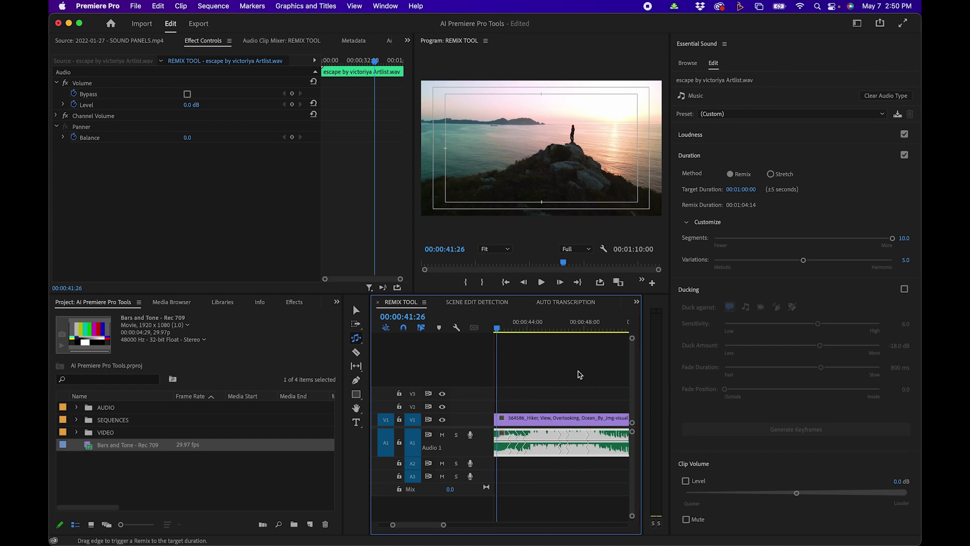
pyautogui.press('space')
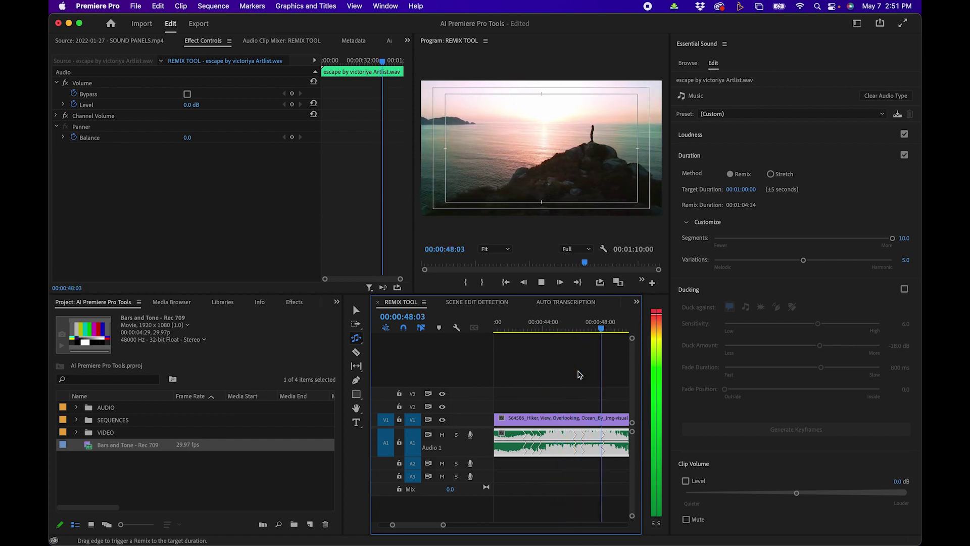
pyautogui.press('-')
pyautogui.press('-')
pyautogui.press('-')
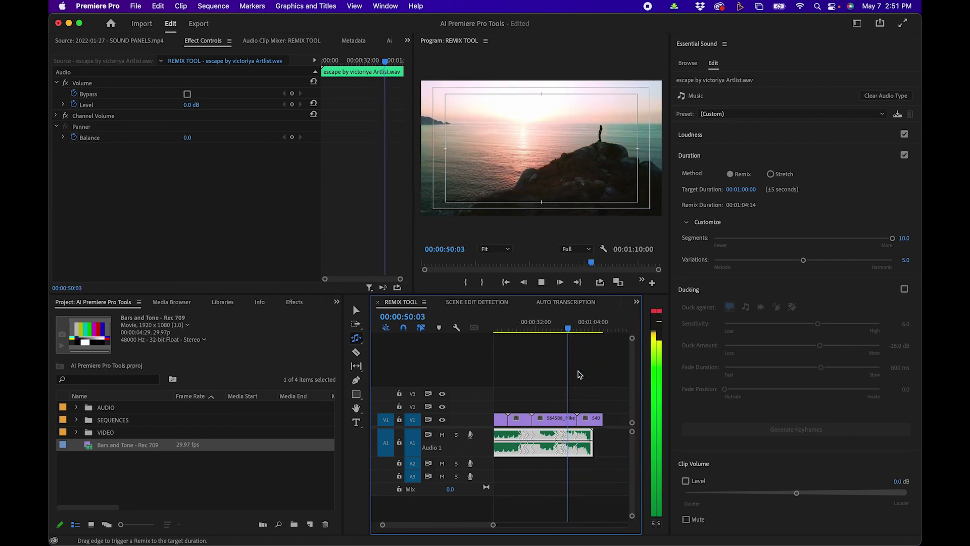
pyautogui.press('space')
# Lower remix Segments to 0.0 and play it back from 00:00:37:09
pyautogui.moveTo(891, 238); pyautogui.dragTo(887, 240)
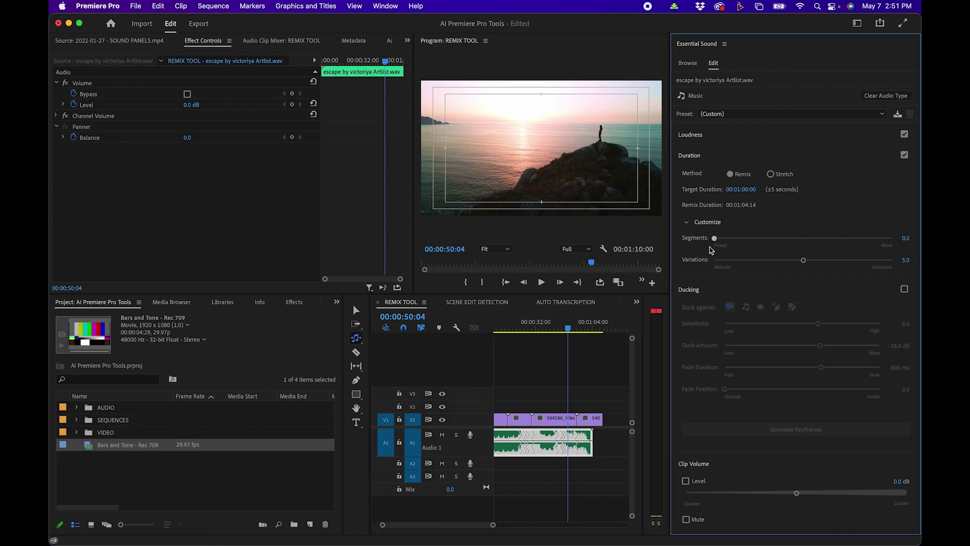
pyautogui.click(546, 328)
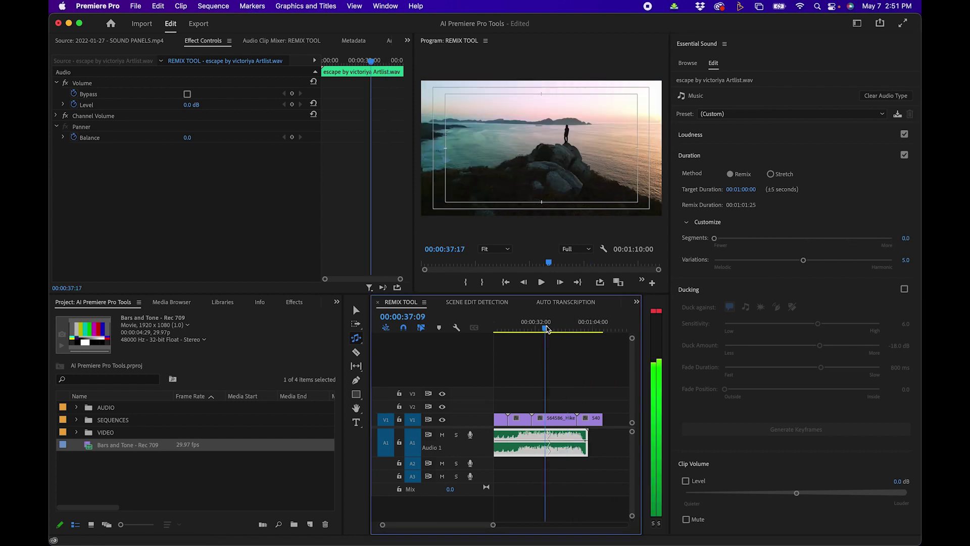
pyautogui.press('=')
pyautogui.press('space')
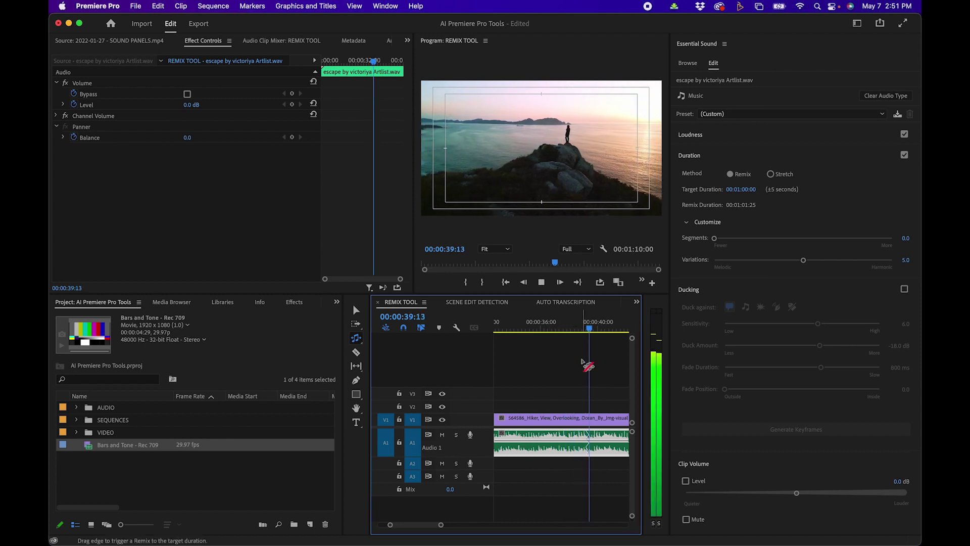
pyautogui.press('\\')
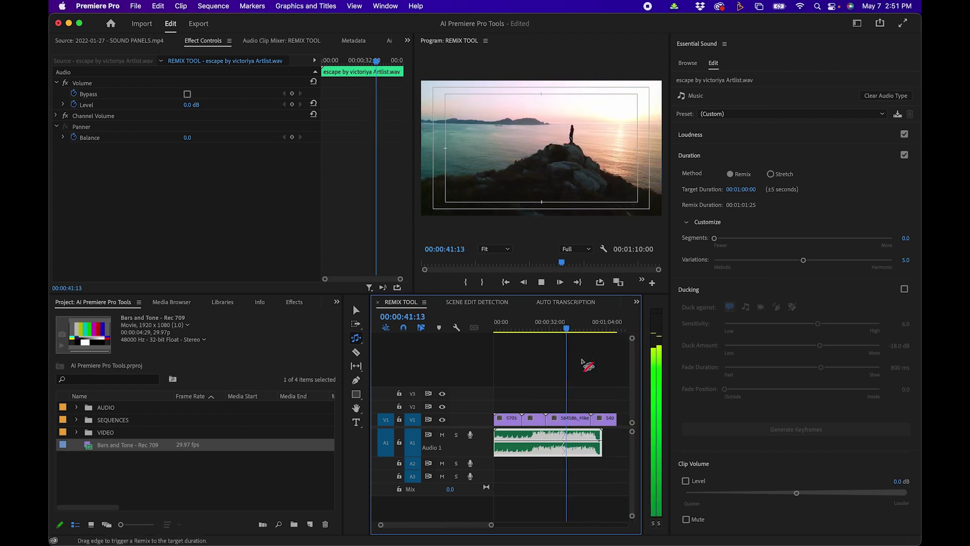
# Return remix Segments to 5.0 and play the 00:01:02:02 remix again
pyautogui.press('space')
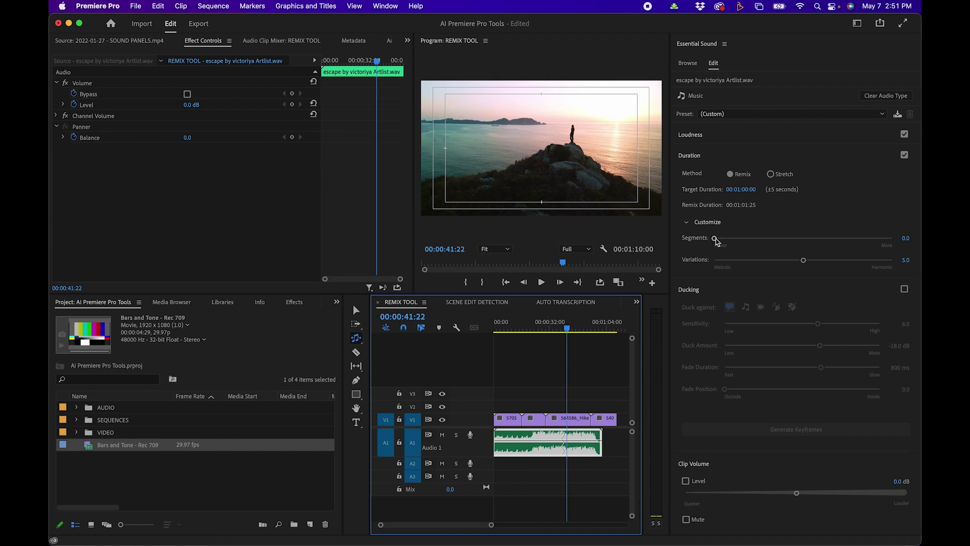
pyautogui.moveTo(715, 238); pyautogui.dragTo(803, 239)
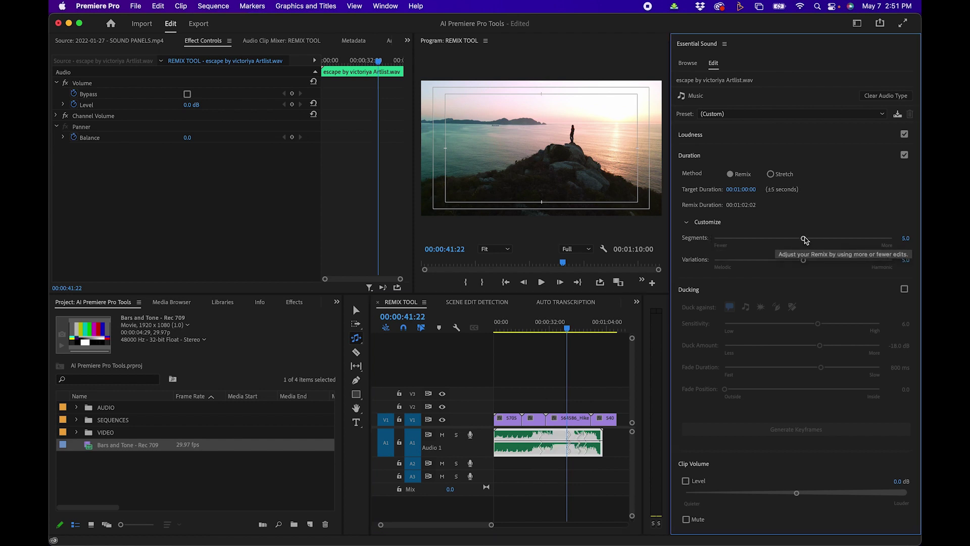
pyautogui.click(590, 360)
pyautogui.press('space')
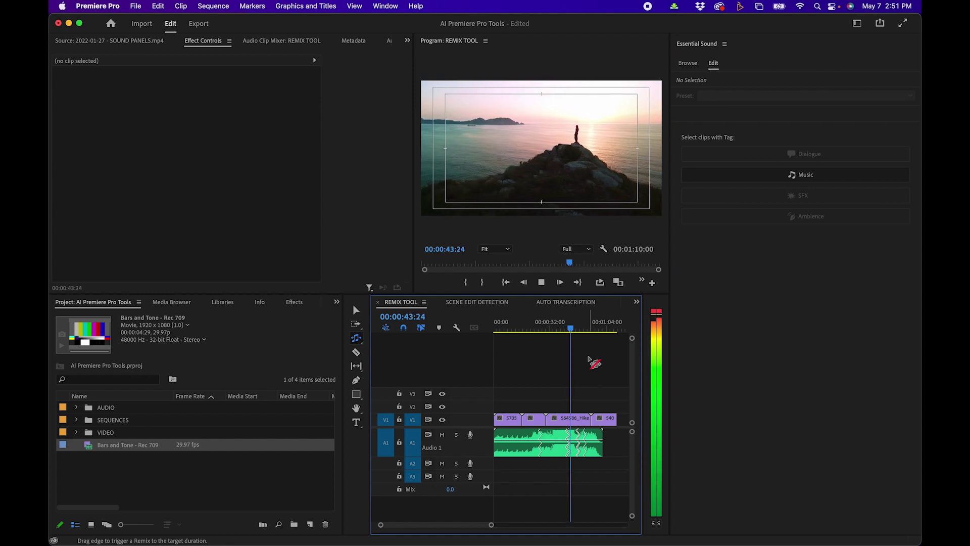
# Zoom into the SCENE EDIT DETECTION timeline and place the playhead at 00:03:53:21
pyautogui.press('=')
pyautogui.press('=')
pyautogui.press('=')
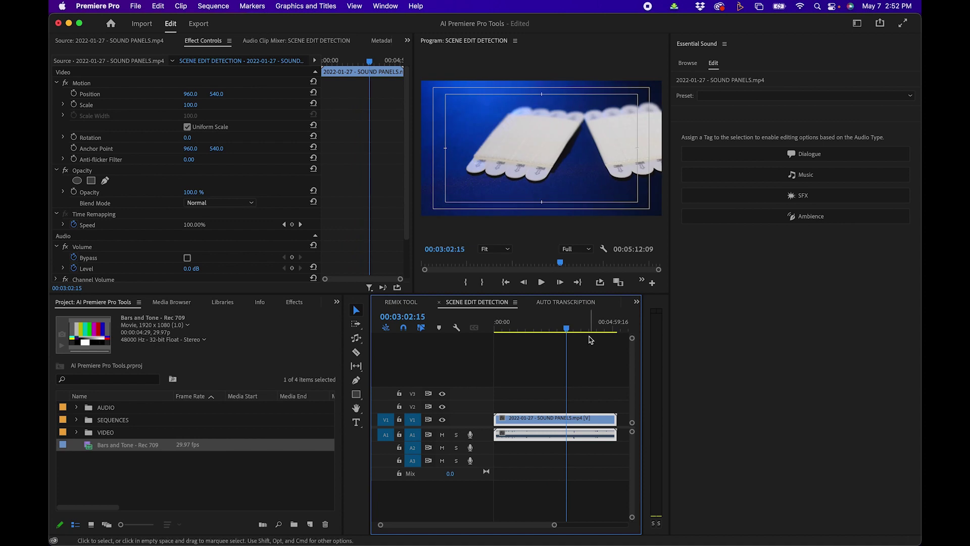
pyautogui.click(587, 328)
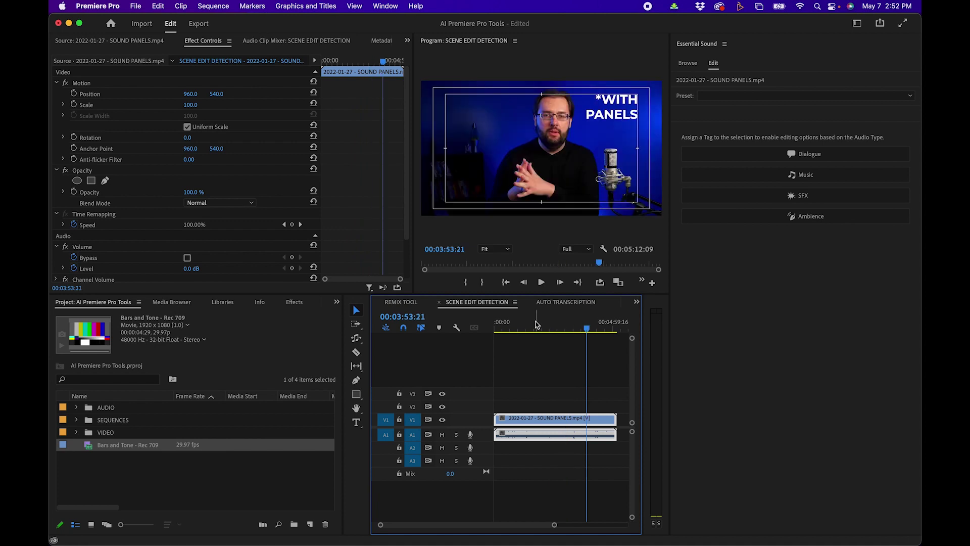
# Scrub through the SOUND PANELS clip from around 00:01:43:19
pyautogui.click(537, 324)
pyautogui.moveTo(552, 326); pyautogui.dragTo(529, 328)
pyautogui.click(556, 379)
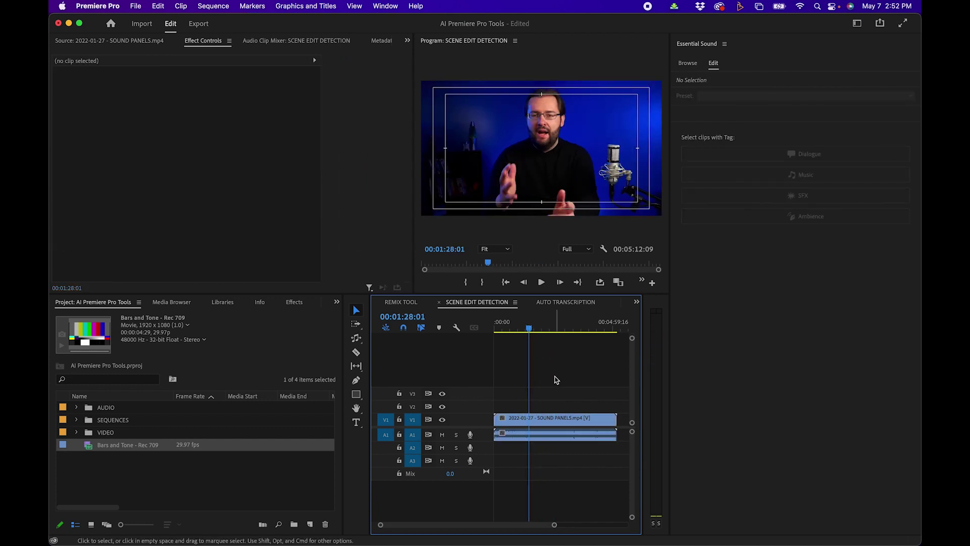
# Run Scene Edit Detection on the SOUND PANELS clip with cuts, subclip bin and clip markers enabled
pyautogui.click(536, 423)
pyautogui.rightClick(535, 423)
pyautogui.scroll(-5, 588, 456)
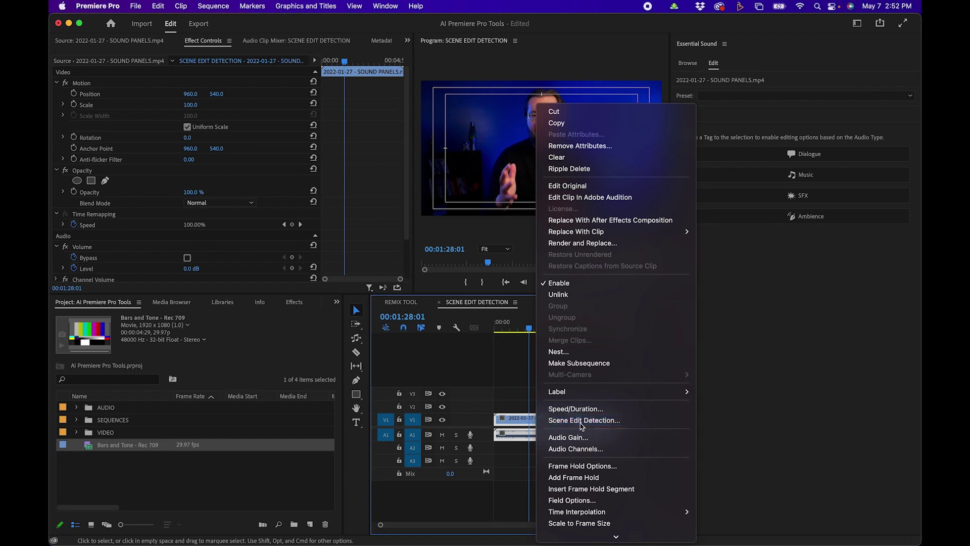
pyautogui.click(582, 420)
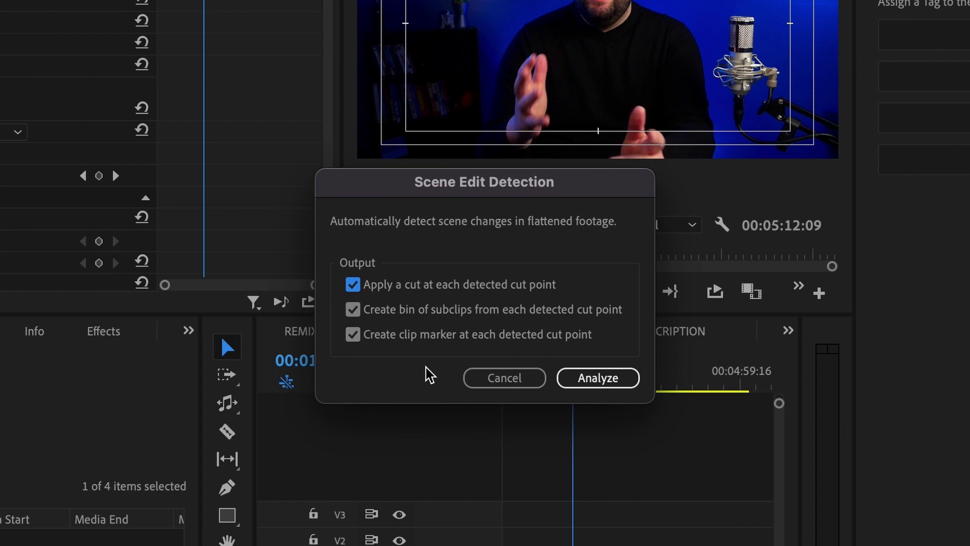
pyautogui.click(601, 378)
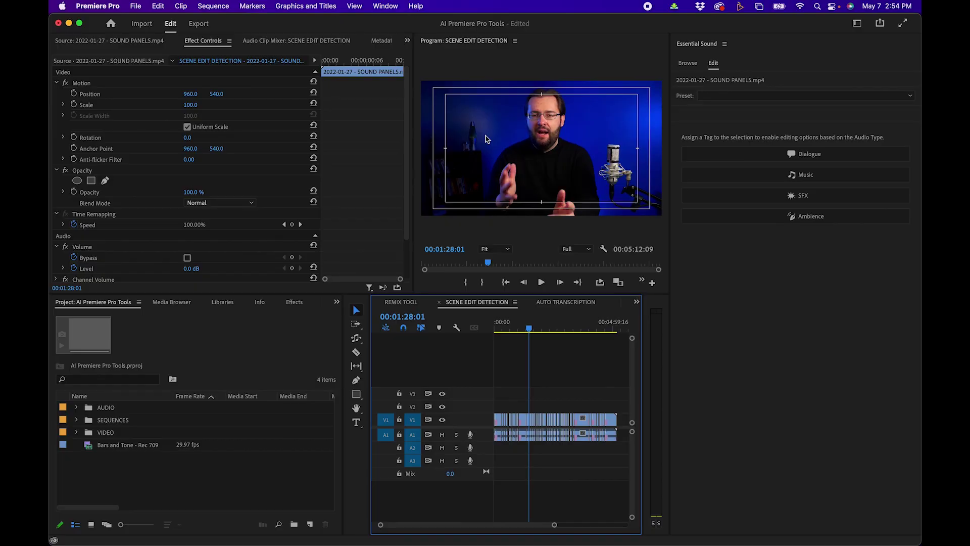
# From 00:00:53:21, step through the detected SOUND PANELS cuts one edit point at a time
pyautogui.click(545, 371)
pyautogui.click(518, 324)
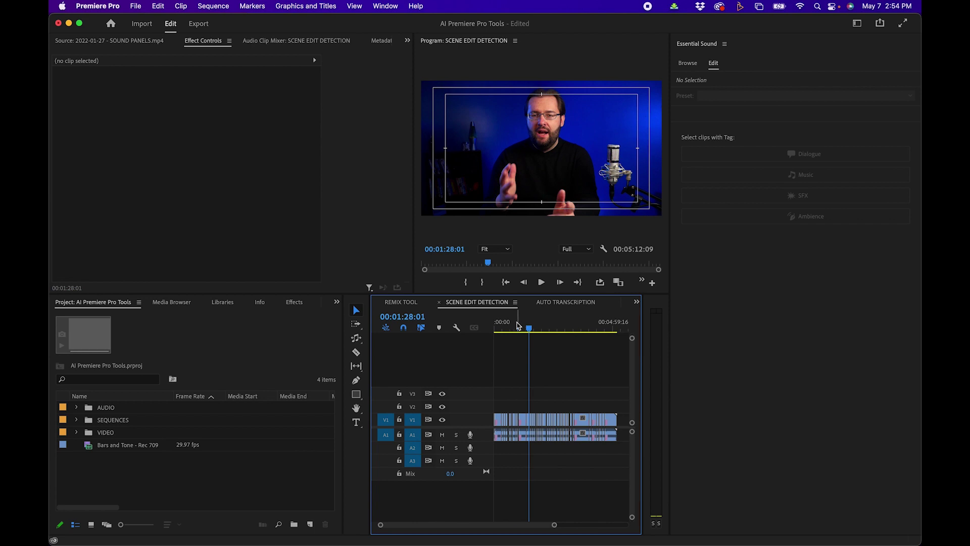
pyautogui.press('=')
pyautogui.press('=')
pyautogui.press('=')
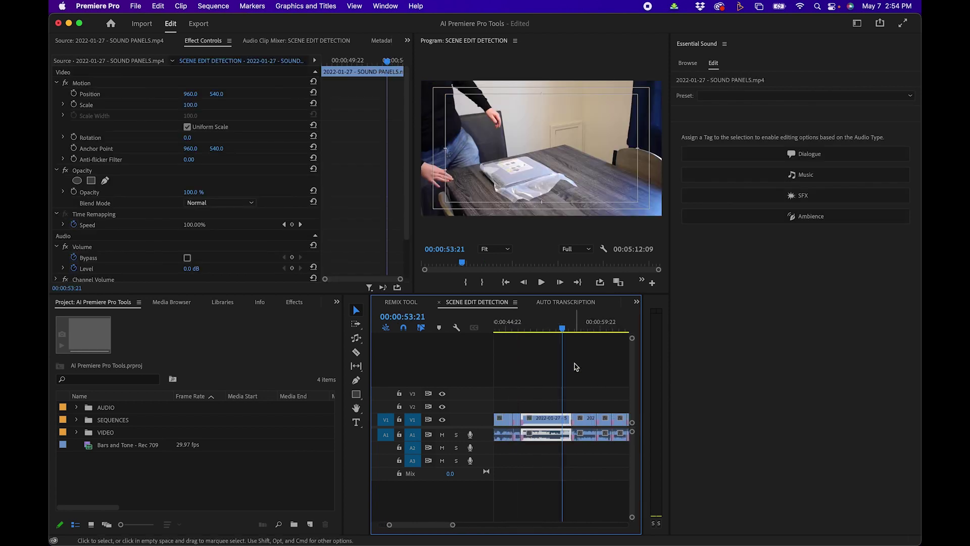
pyautogui.press('Down')
pyautogui.press('Down')
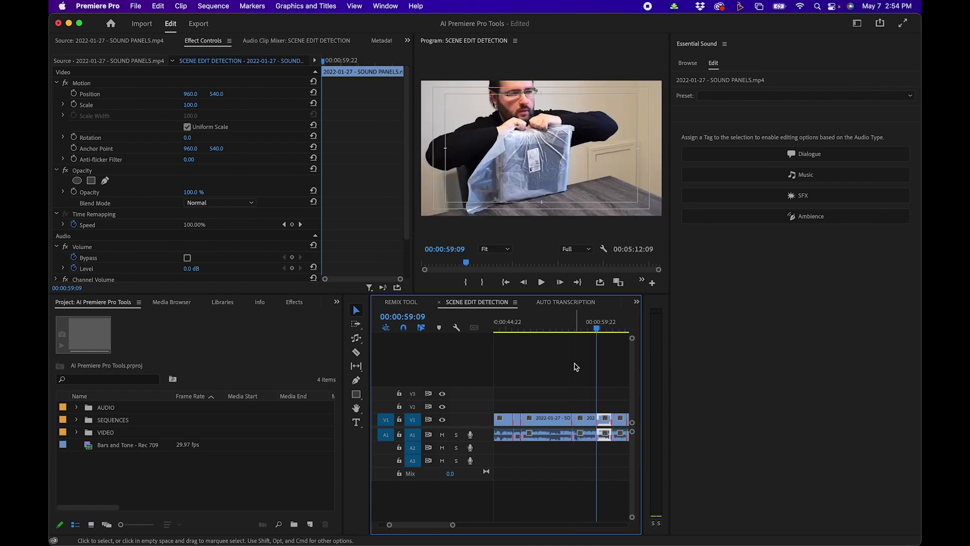
pyautogui.press('Down')
pyautogui.press('Down')
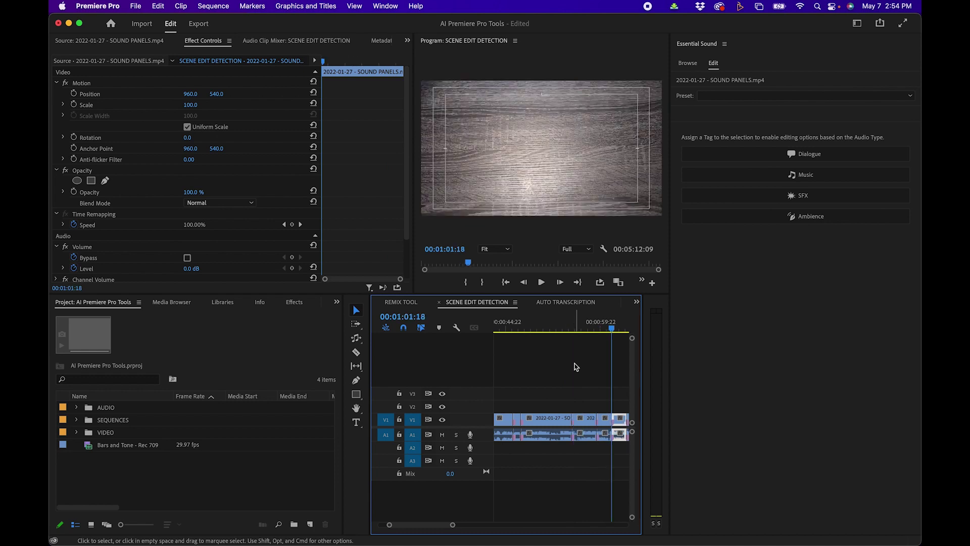
pyautogui.press('Down')
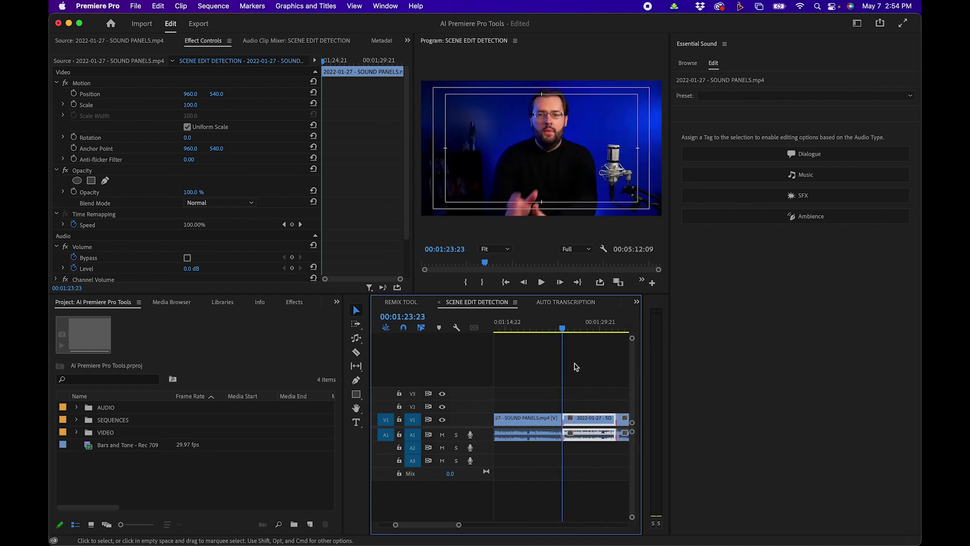
pyautogui.press('Down')
pyautogui.press('Down')
pyautogui.press('Down')
pyautogui.press('Down')
pyautogui.press('Down')
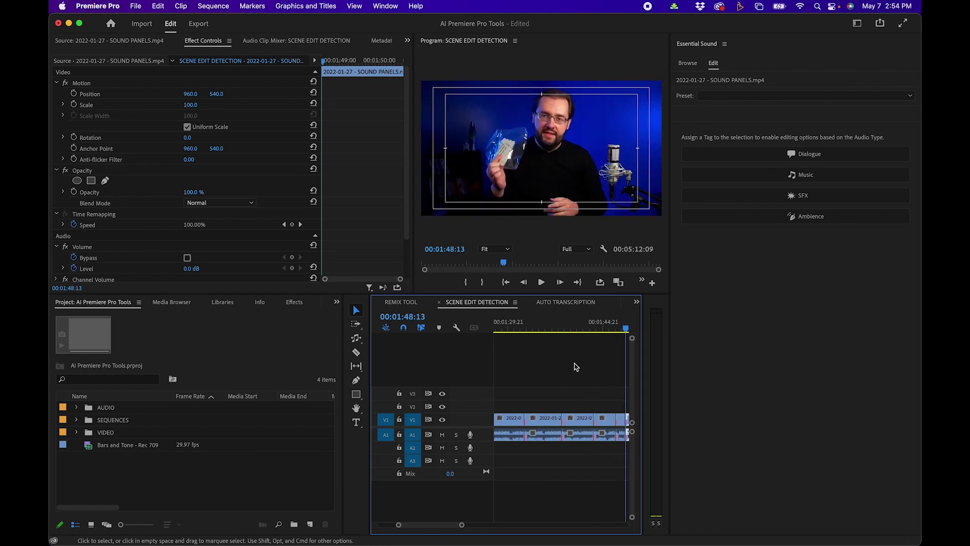
pyautogui.press('Down')
pyautogui.press('Down')
pyautogui.press('Down')
pyautogui.press('Down')
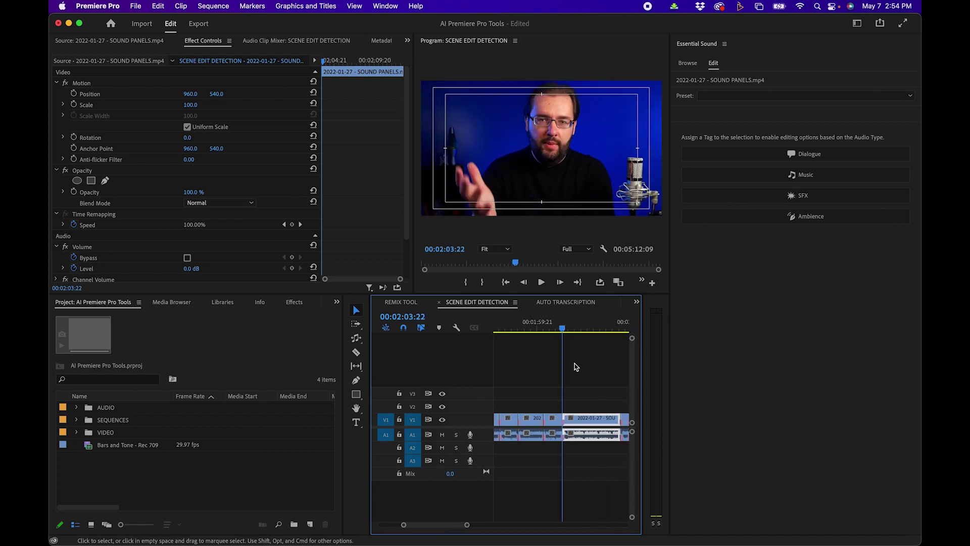
pyautogui.press('Down')
pyautogui.press('Down')
pyautogui.press('Down')
pyautogui.press('Down')
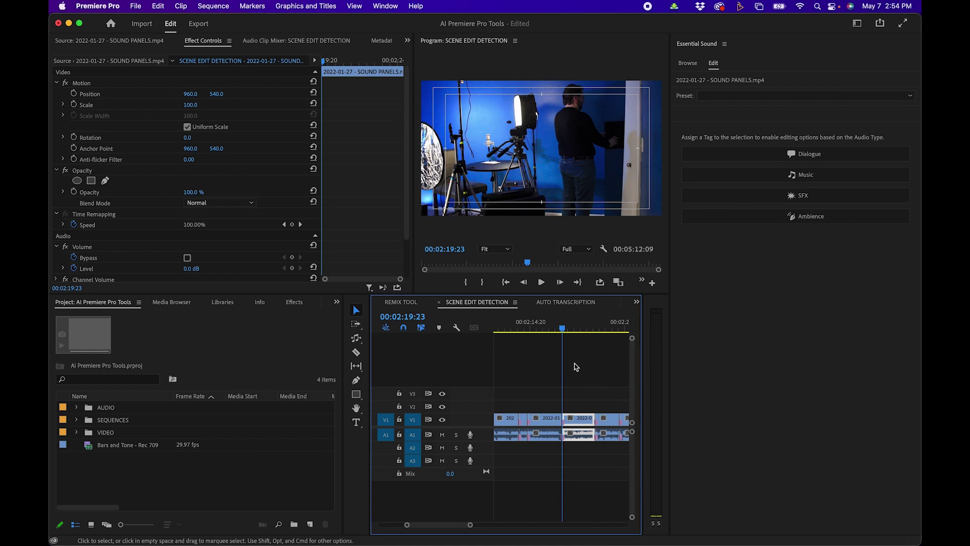
pyautogui.press('Down')
pyautogui.press('Down')
pyautogui.press('Down')
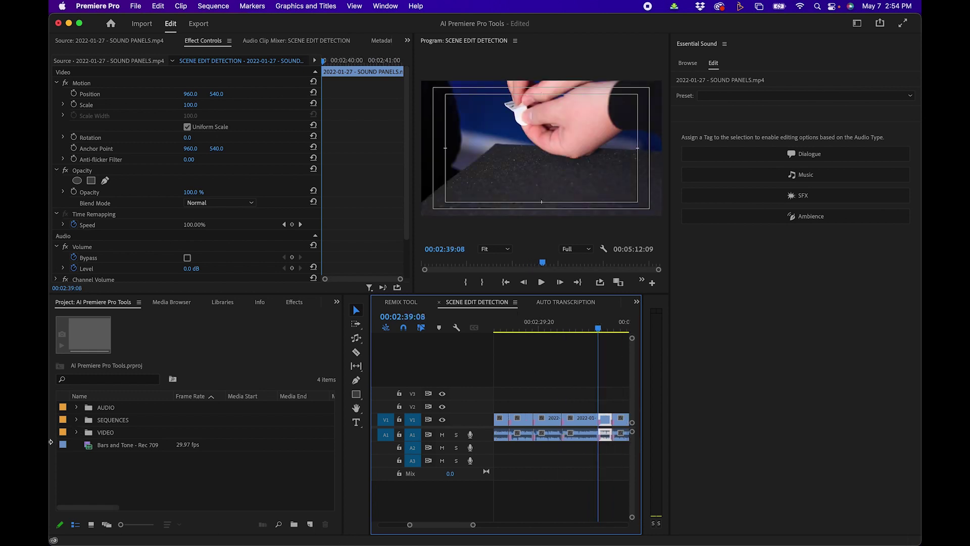
# Reveal the SOUND PANELS clip and expand the bin of detected subclips in the Project panel
pyautogui.press('f')
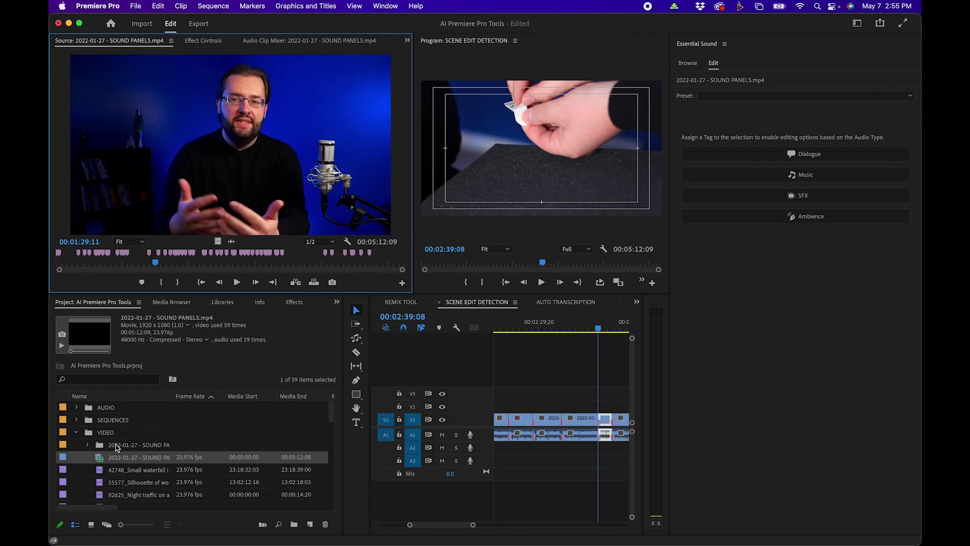
pyautogui.click(114, 446)
pyautogui.click(87, 445)
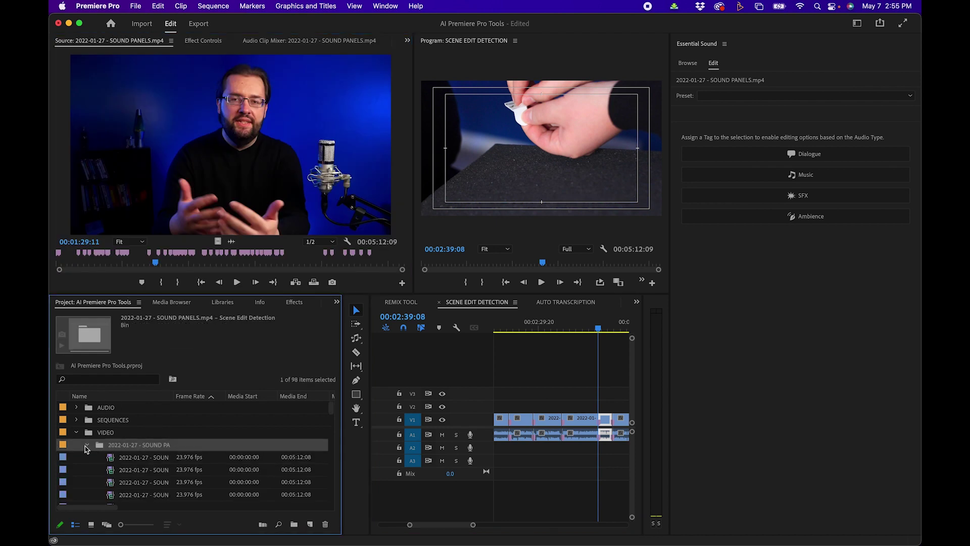
pyautogui.click(114, 461)
pyautogui.scroll(-3, 155, 477)
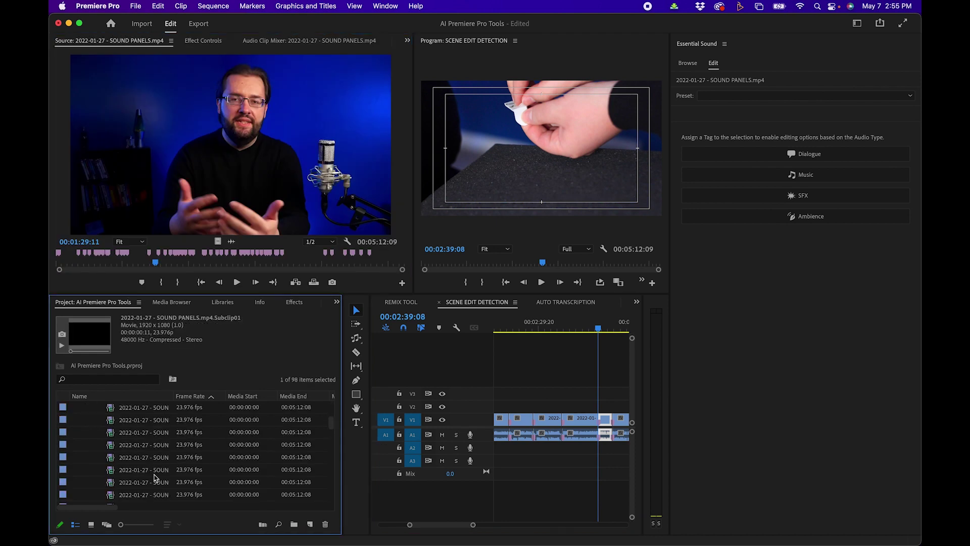
# Preview Subclip15 and Subclip16 in the Source monitor, scrubbing through Subclip16
pyautogui.doubleClick(111, 447)
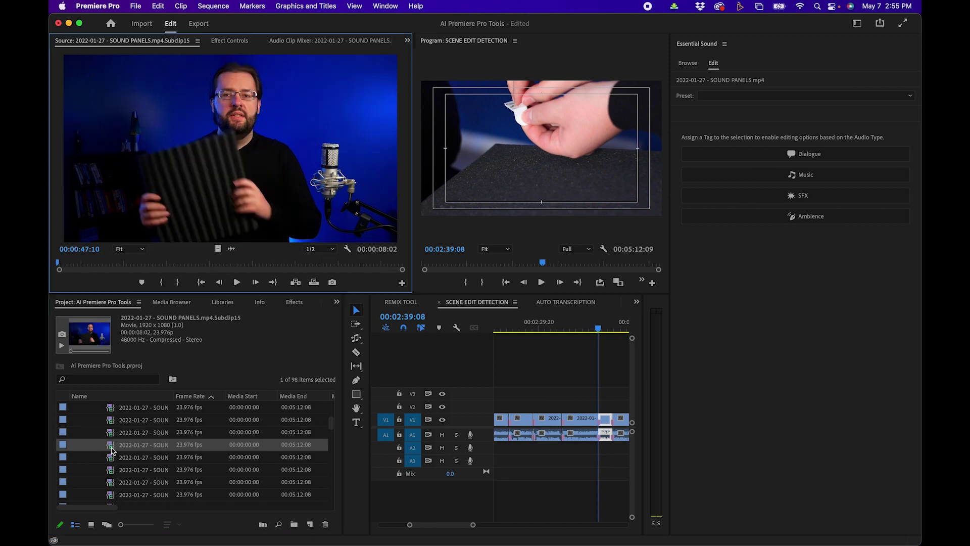
pyautogui.doubleClick(111, 458)
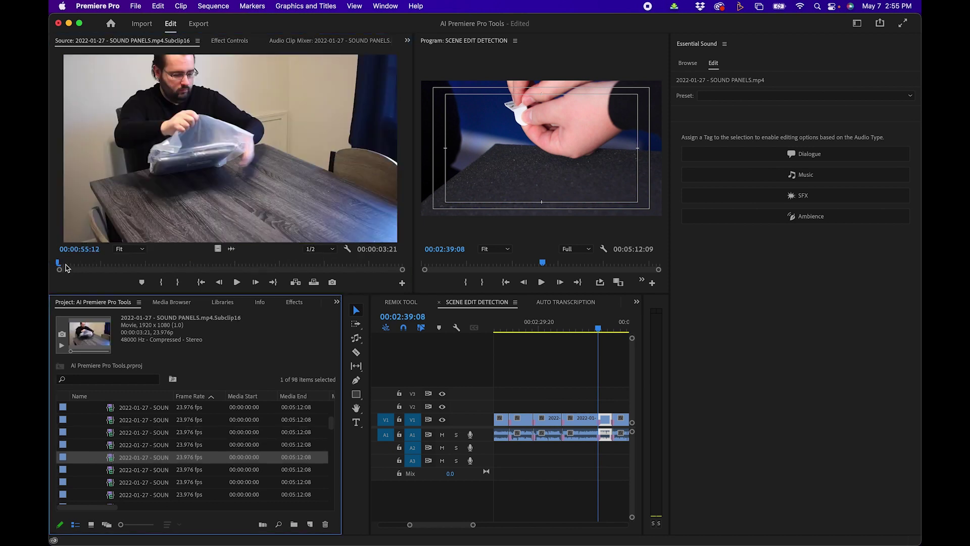
pyautogui.moveTo(67, 268); pyautogui.dragTo(179, 246)
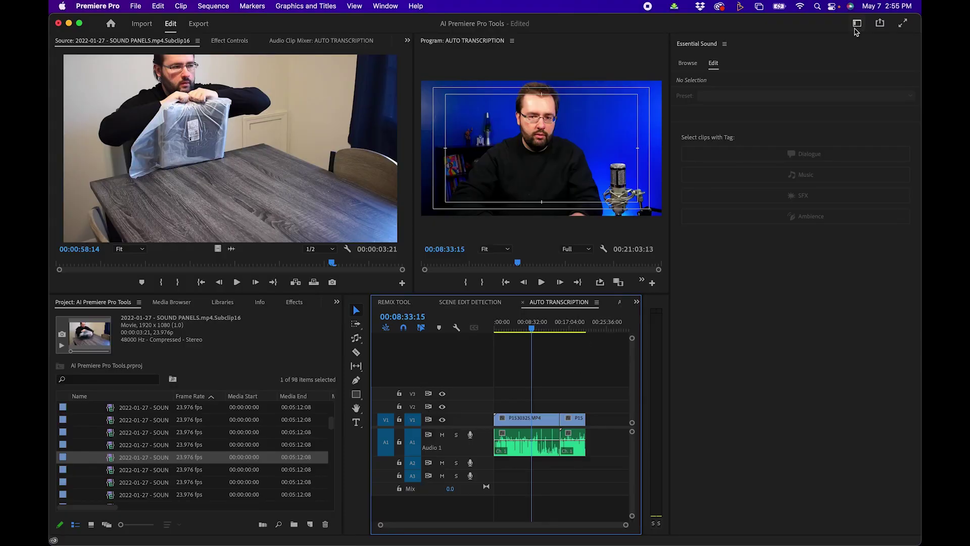
# Switch to another workspace and open the Text panel to transcribe the AUTO TRANSCRIPTION sequence
pyautogui.click(857, 24)
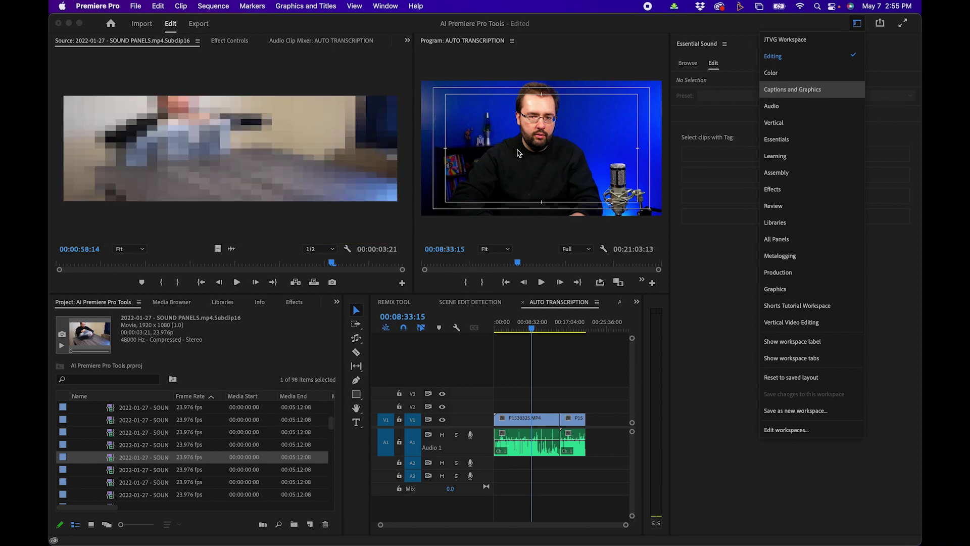
pyautogui.press('Return')
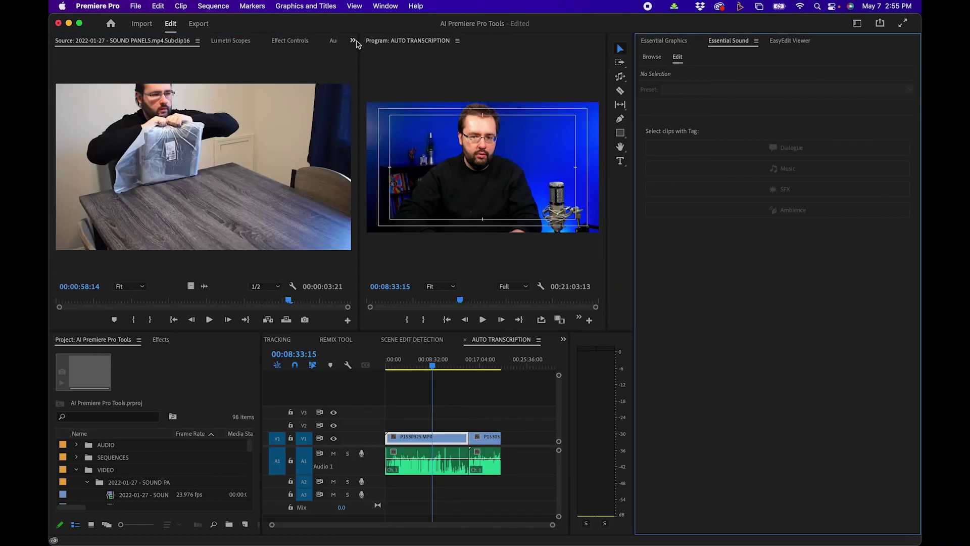
pyautogui.click(385, 6)
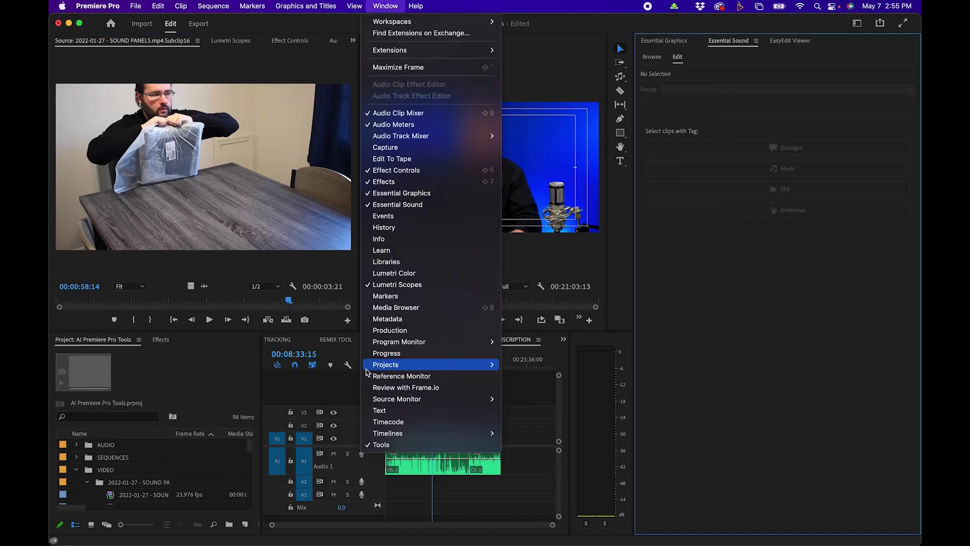
pyautogui.click(380, 411)
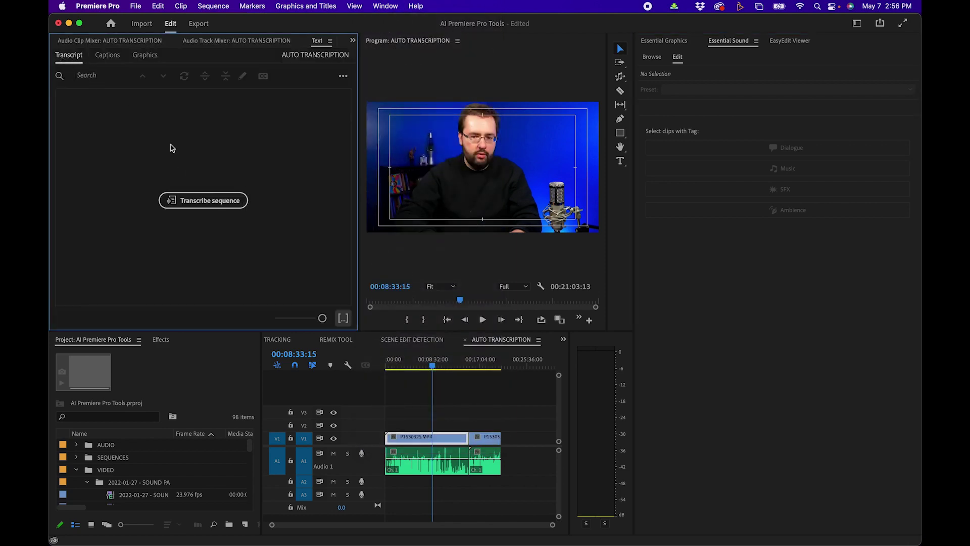
pyautogui.click(230, 208)
# Generate an English static transcript of AUTO TRANSCRIPTION using only the Audio 1 track
pyautogui.click(199, 203)
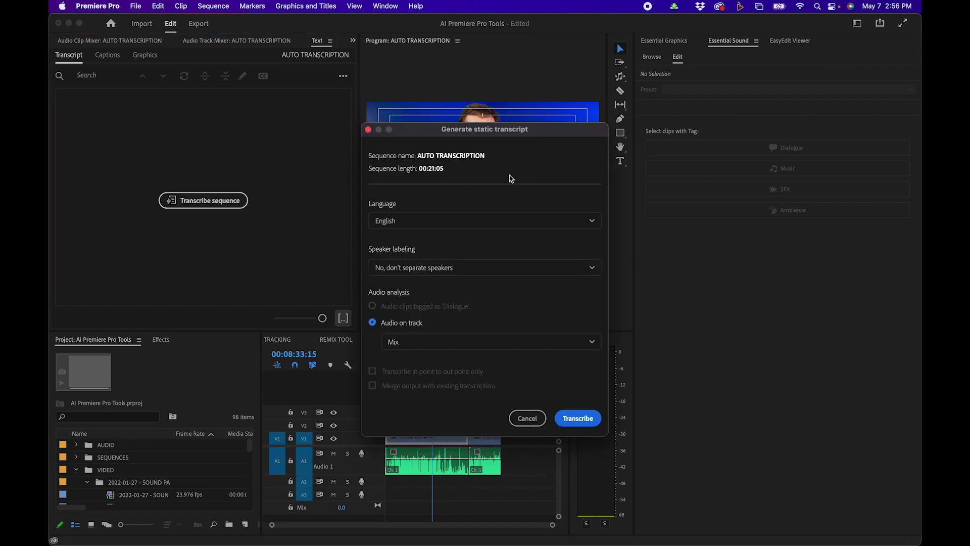
pyautogui.click(433, 221)
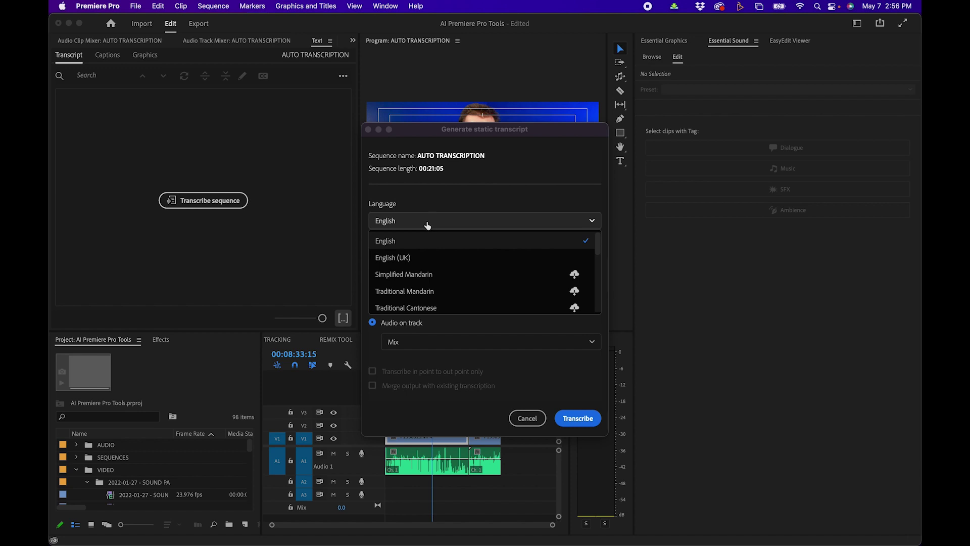
pyautogui.click(401, 243)
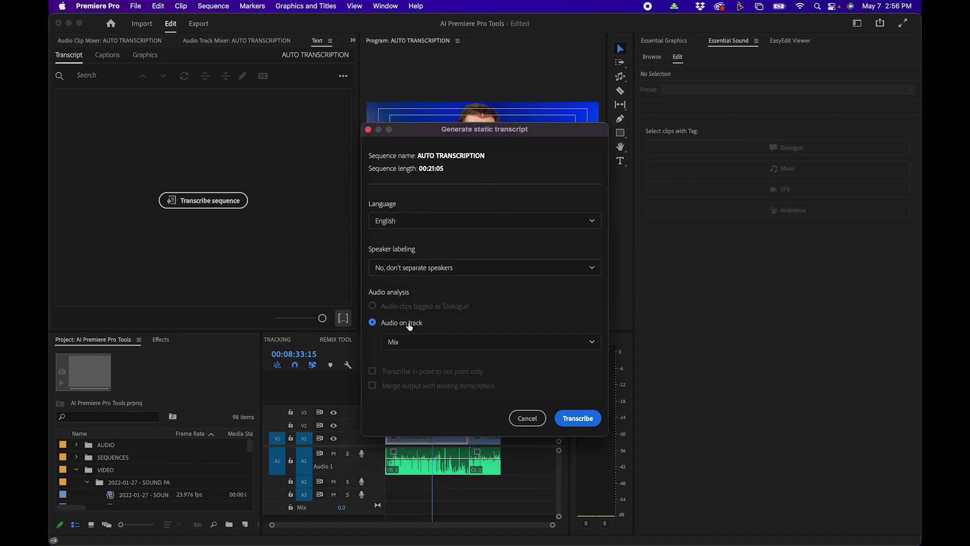
pyautogui.click(410, 342)
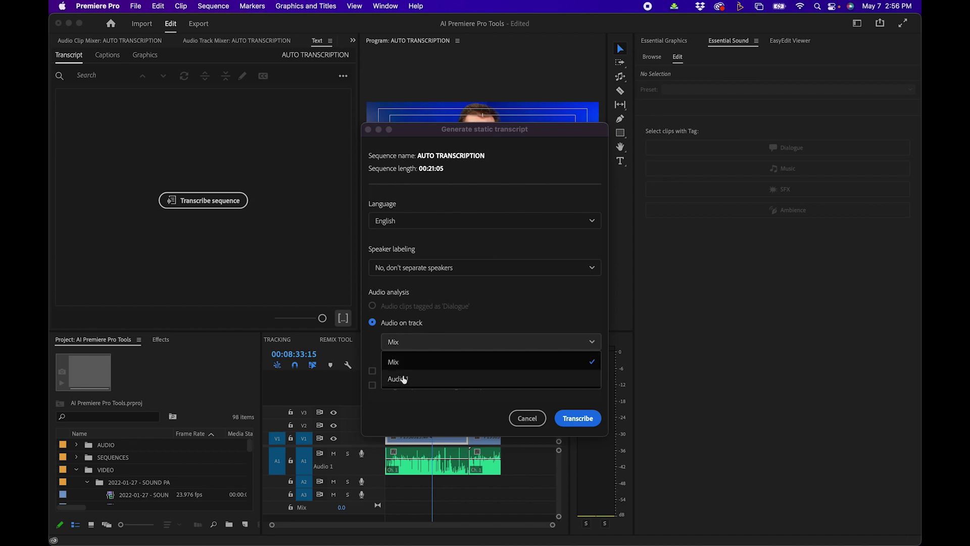
pyautogui.click(420, 380)
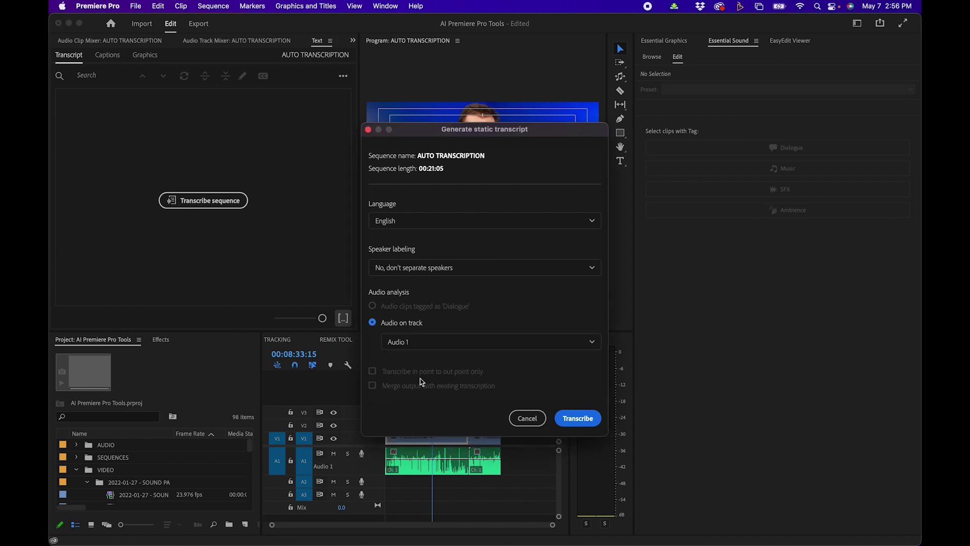
pyautogui.click(576, 418)
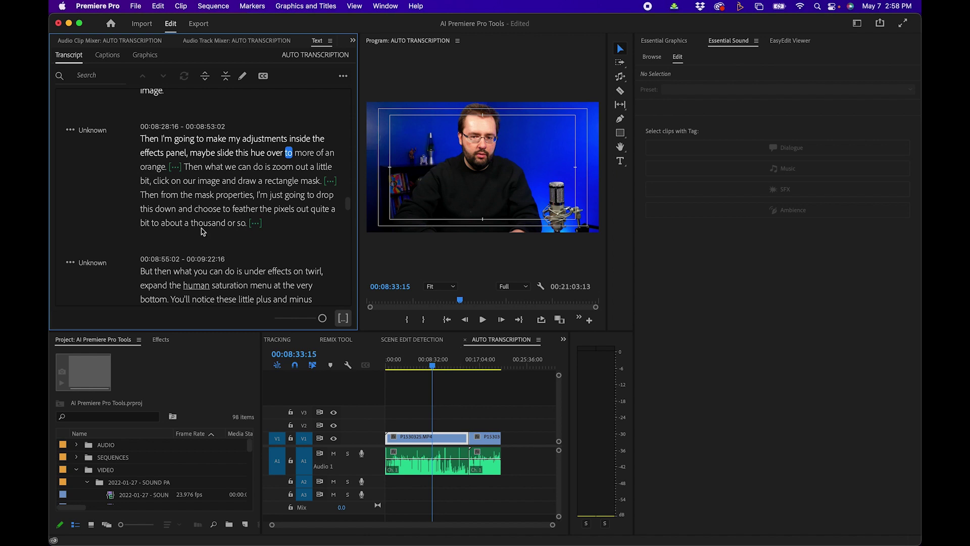
# Jump the playhead by clicking the transcript words 'parameters', 'different' and 'great'
pyautogui.click(231, 189)
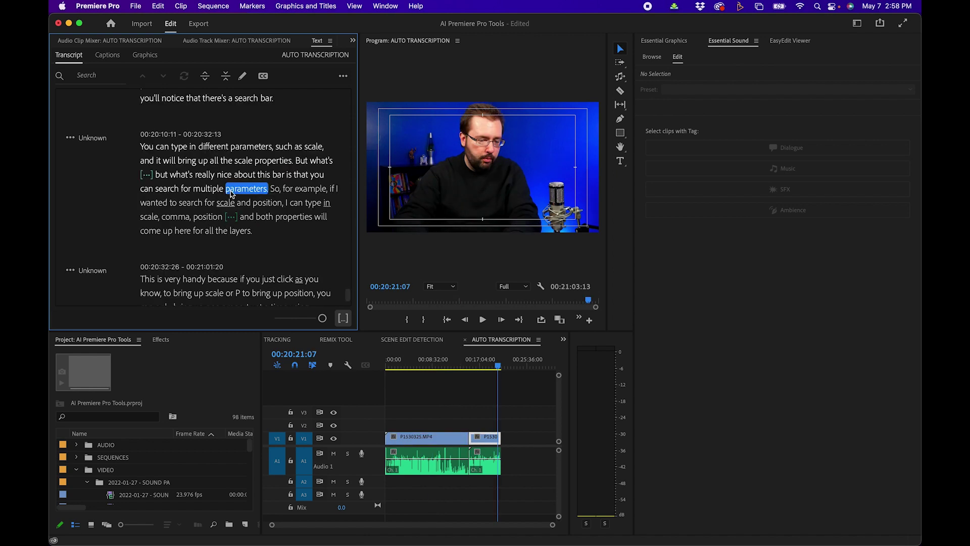
pyautogui.click(223, 147)
pyautogui.scroll(-2, 289, 147)
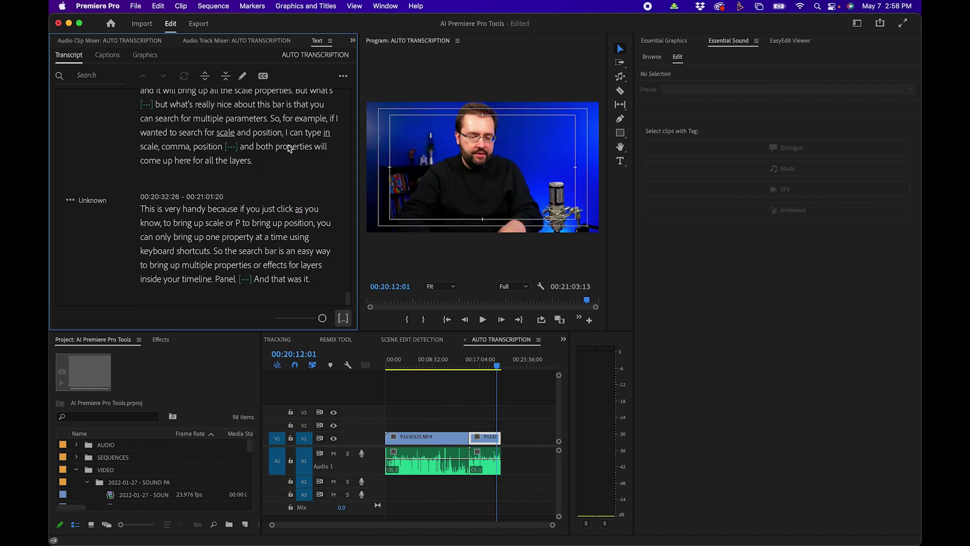
pyautogui.scroll(20, 289, 147)
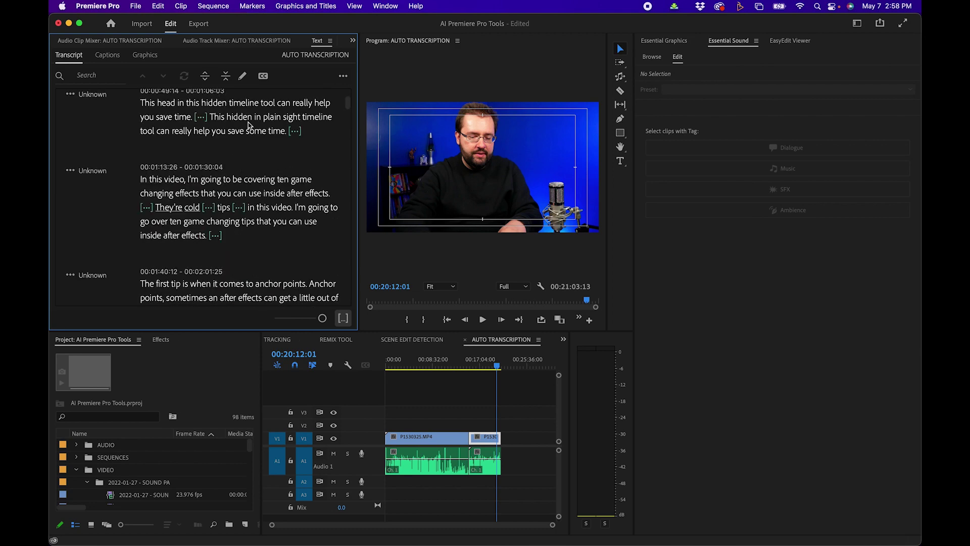
pyautogui.scroll(-20, 247, 109)
pyautogui.click(264, 122)
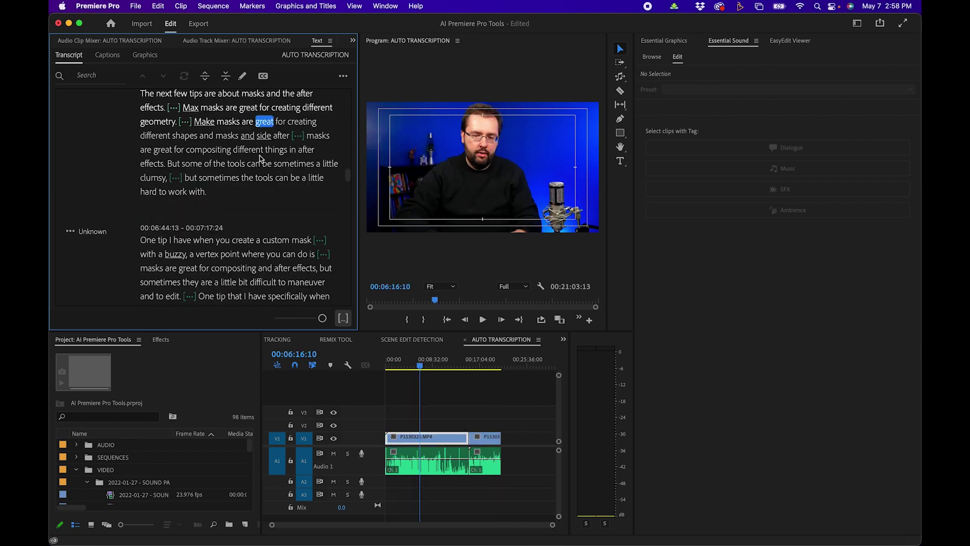
# Open the masks paragraph for editing and select the misheard word 'side'
pyautogui.doubleClick(264, 139)
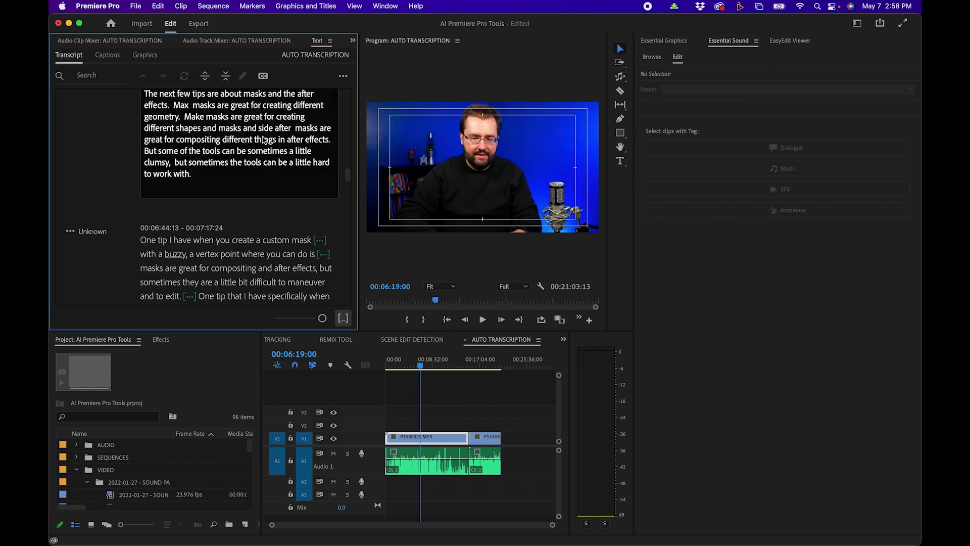
pyautogui.doubleClick(265, 129)
pyautogui.click(273, 130)
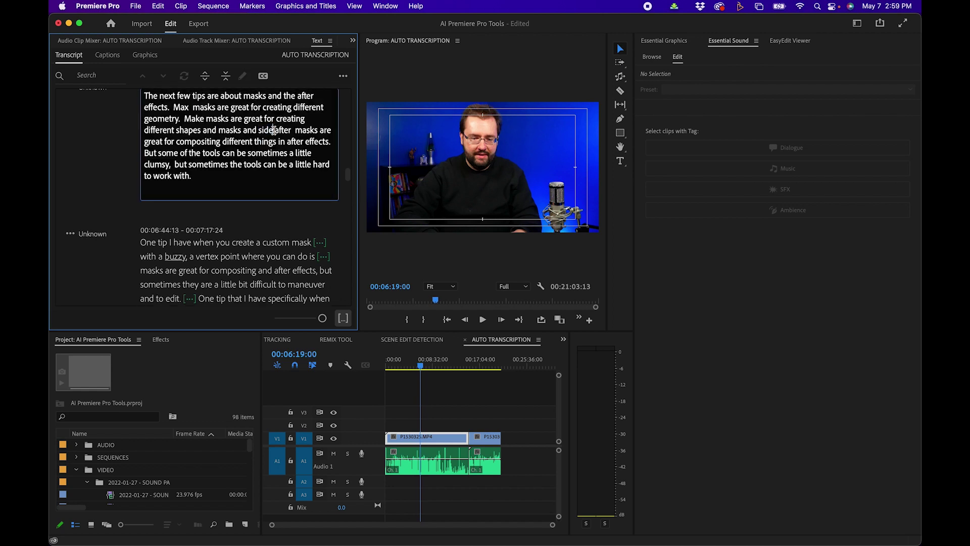
pyautogui.scroll(3, 274, 156)
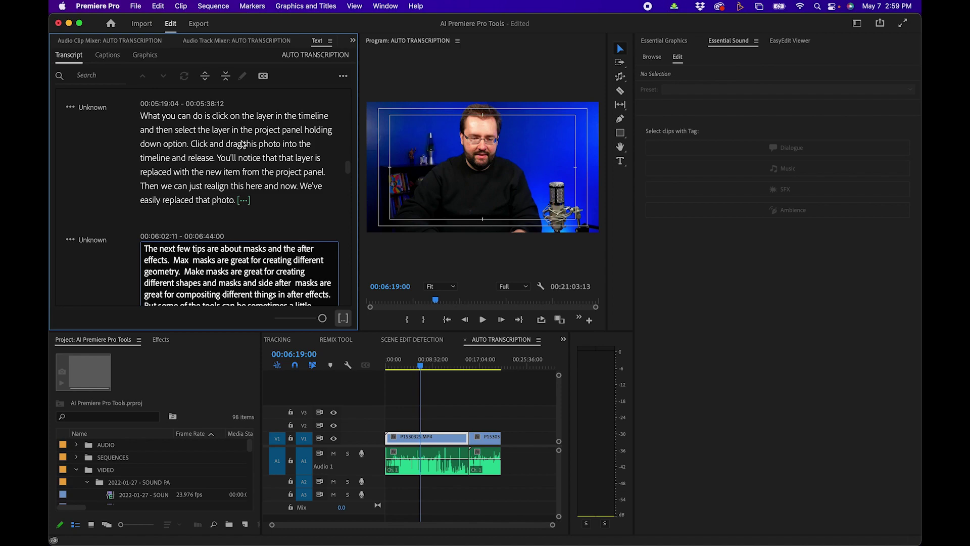
# Jump the playhead to 'masks' and to the pauses after 'effects.' and 'geometry.'
pyautogui.click(173, 259)
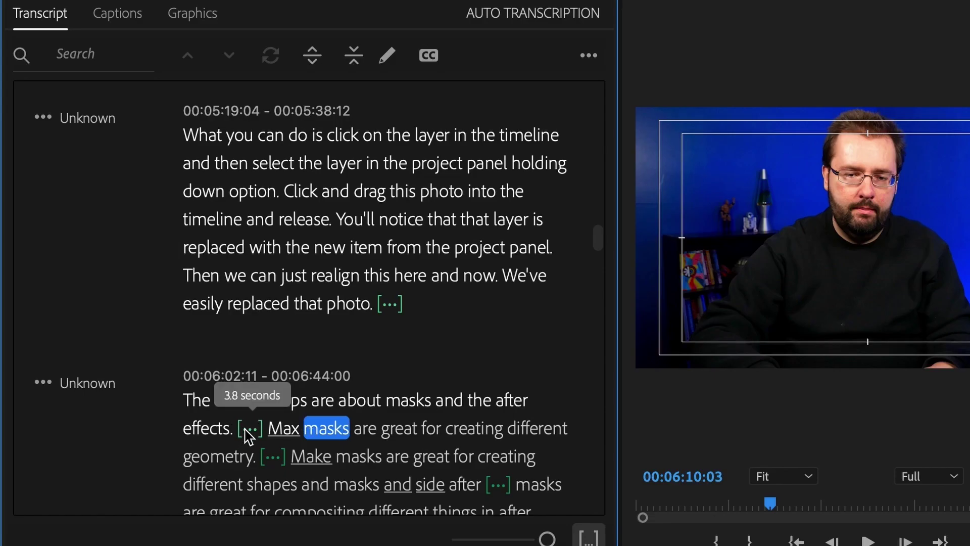
pyautogui.click(248, 429)
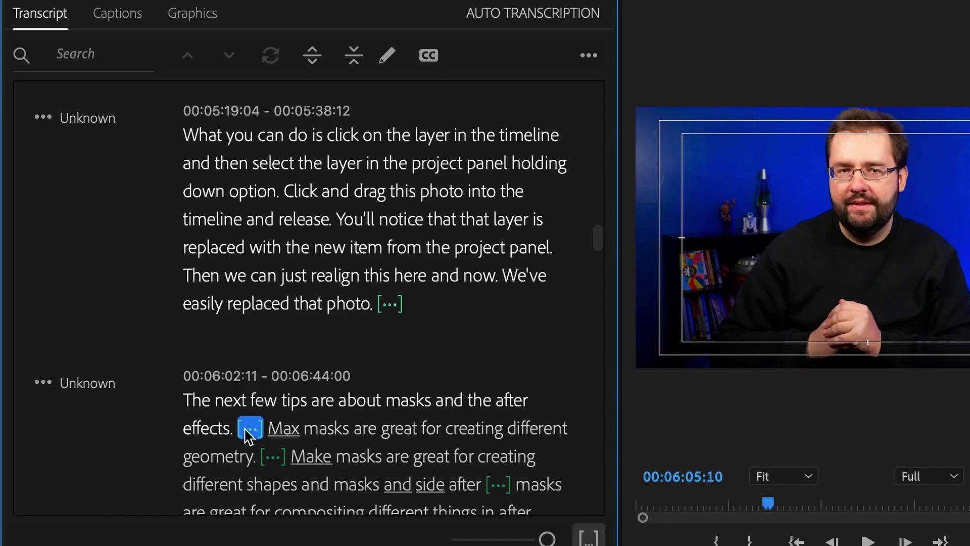
pyautogui.click(276, 460)
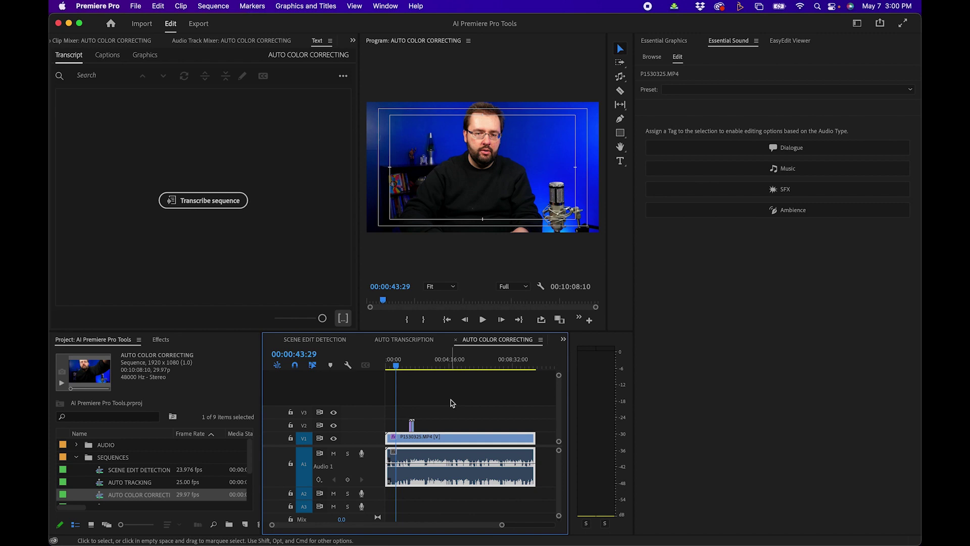
# In the Color workspace, auto-correct the clip in Lumetri Basic Correction (Temperature 1.9, Contrast -31.2, Shadows 20.4)
pyautogui.click(451, 402)
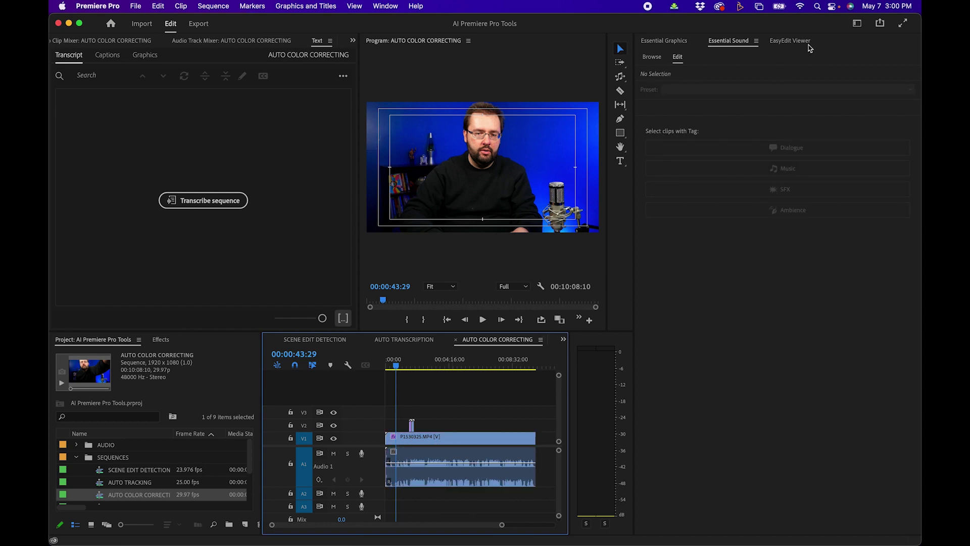
pyautogui.click(856, 23)
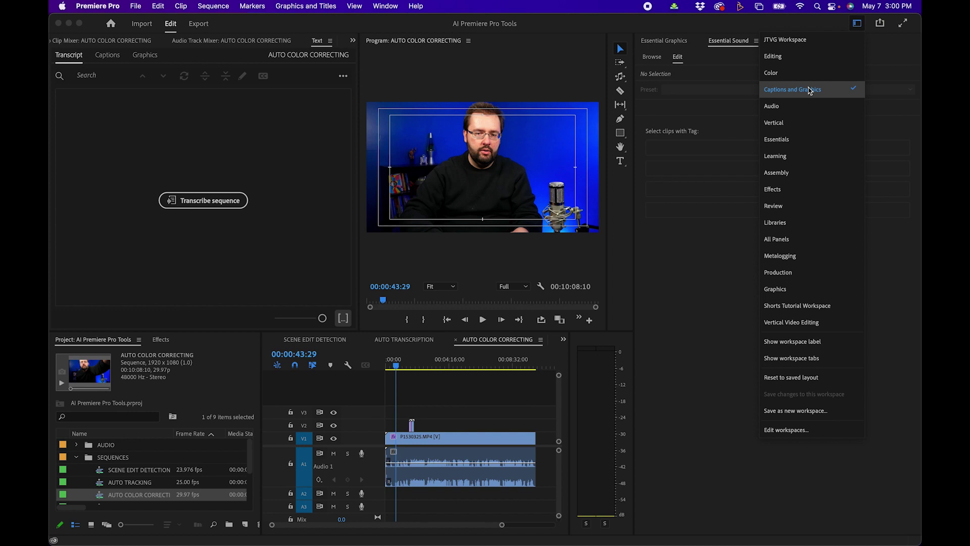
pyautogui.click(778, 73)
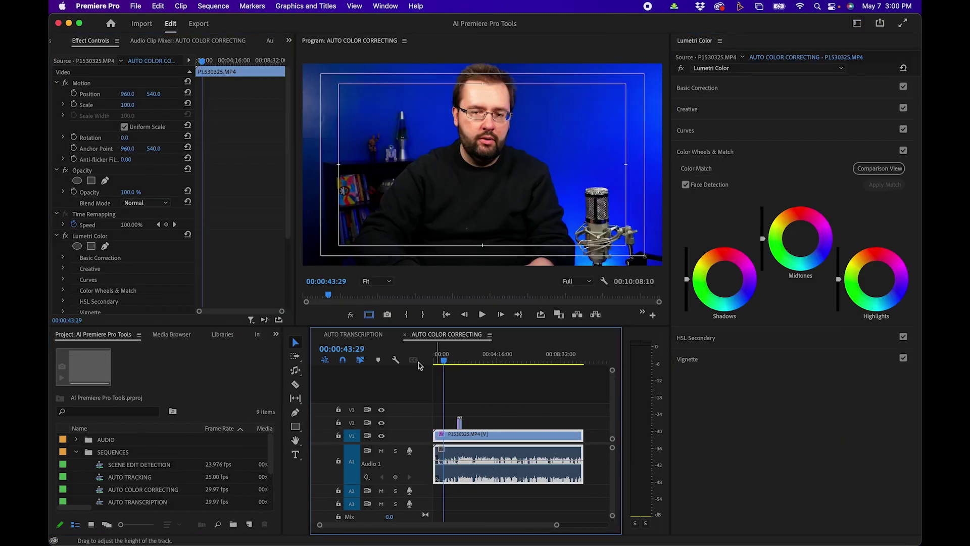
pyautogui.click(704, 88)
pyautogui.click(840, 126)
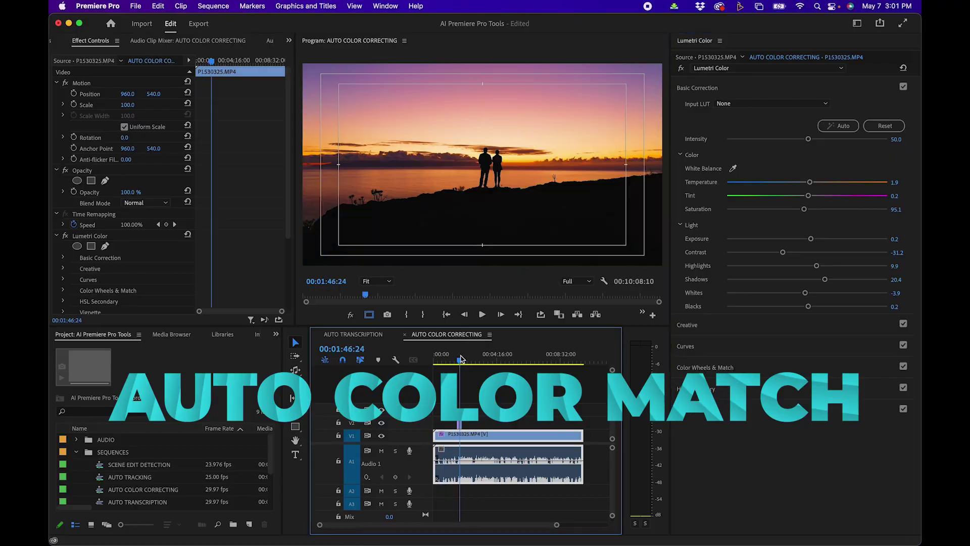
# Zoom the timeline, scrub past the sunset shot, park on the car b-roll and show Color Wheels & Match
pyautogui.press('=')
pyautogui.press('=')
pyautogui.press('=')
pyautogui.click(518, 359)
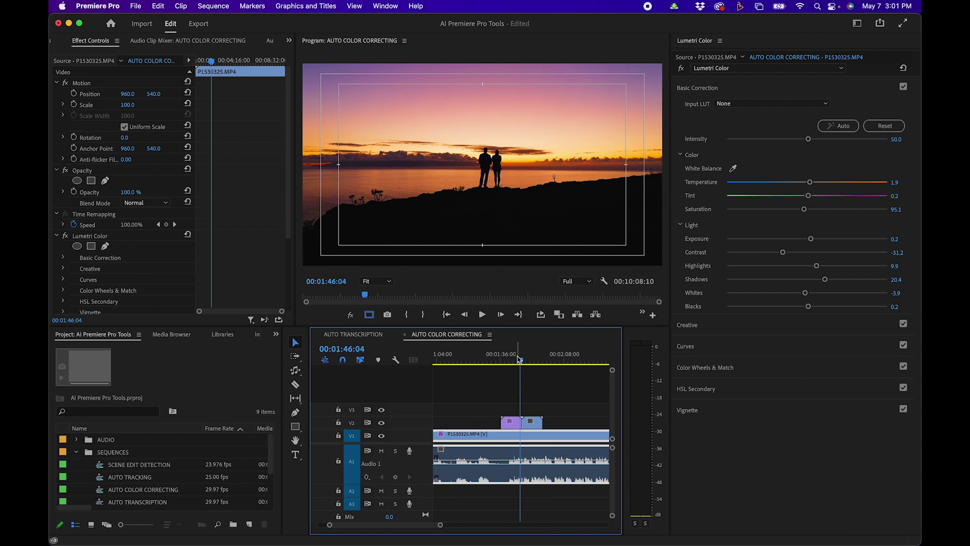
pyautogui.moveTo(519, 358); pyautogui.dragTo(510, 359)
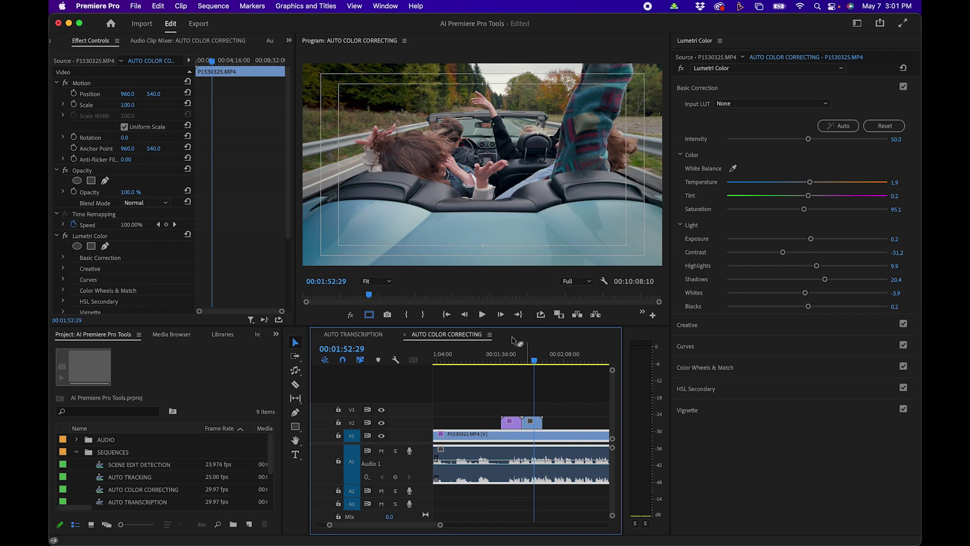
pyautogui.click(508, 354)
pyautogui.click(530, 356)
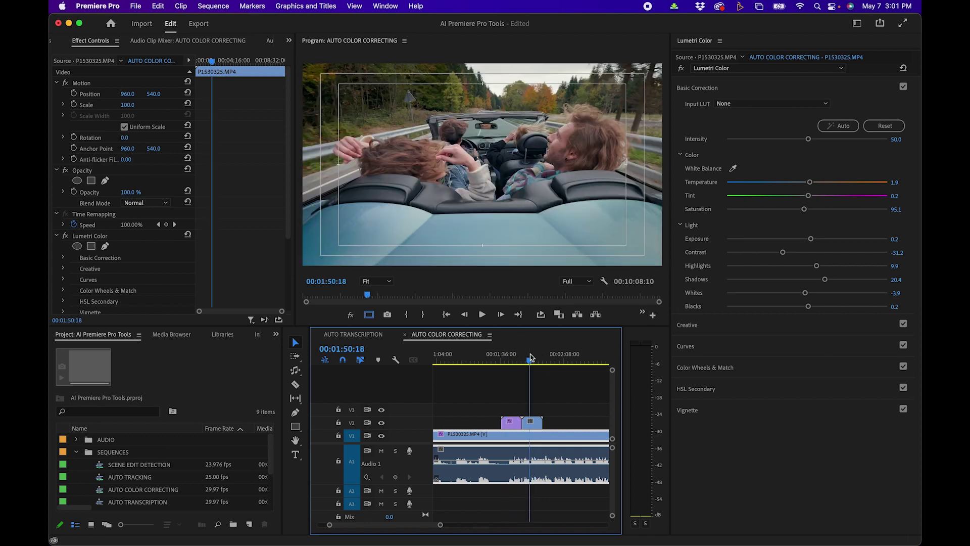
pyautogui.click(691, 369)
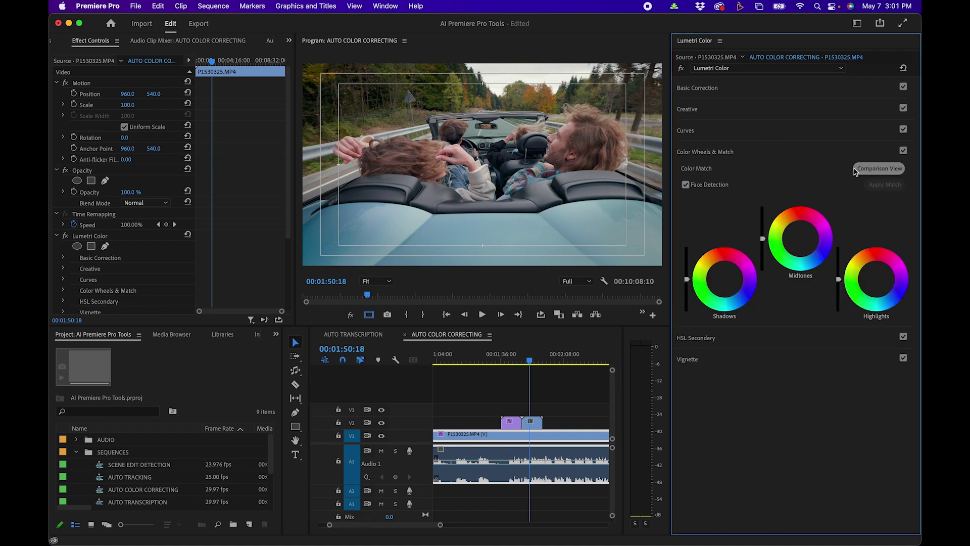
# Apply Color Match from the sunset reference frame to the V2 car clip, then exit comparison view
pyautogui.click(870, 172)
pyautogui.moveTo(335, 222)
pyautogui.mouseDown()
pyautogui.moveTo(355, 221)
pyautogui.moveTo(334, 221)
pyautogui.mouseUp()
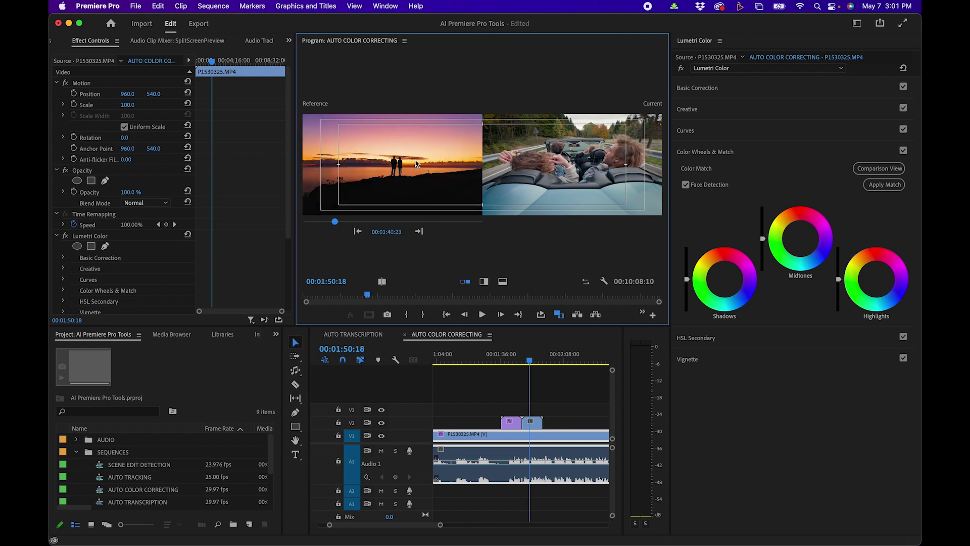
pyautogui.click(532, 421)
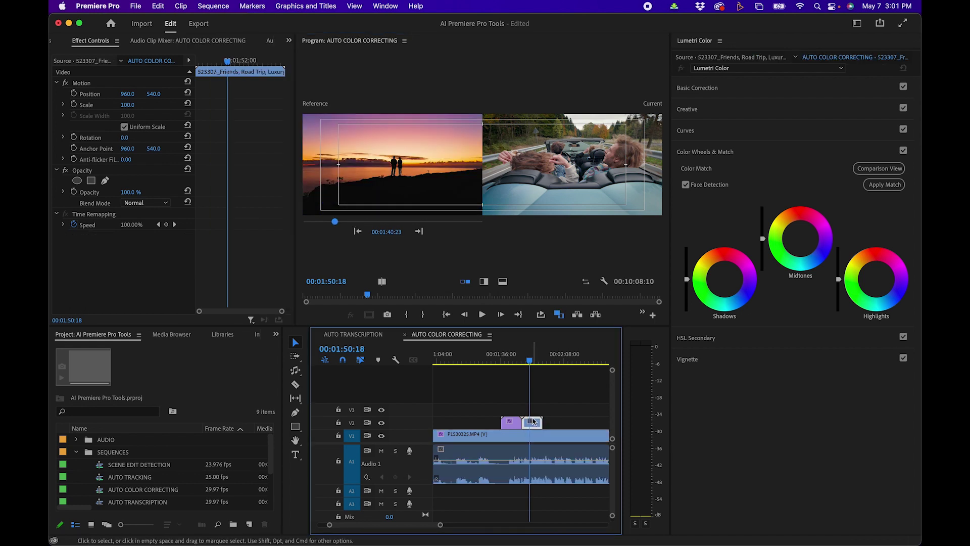
pyautogui.click(883, 184)
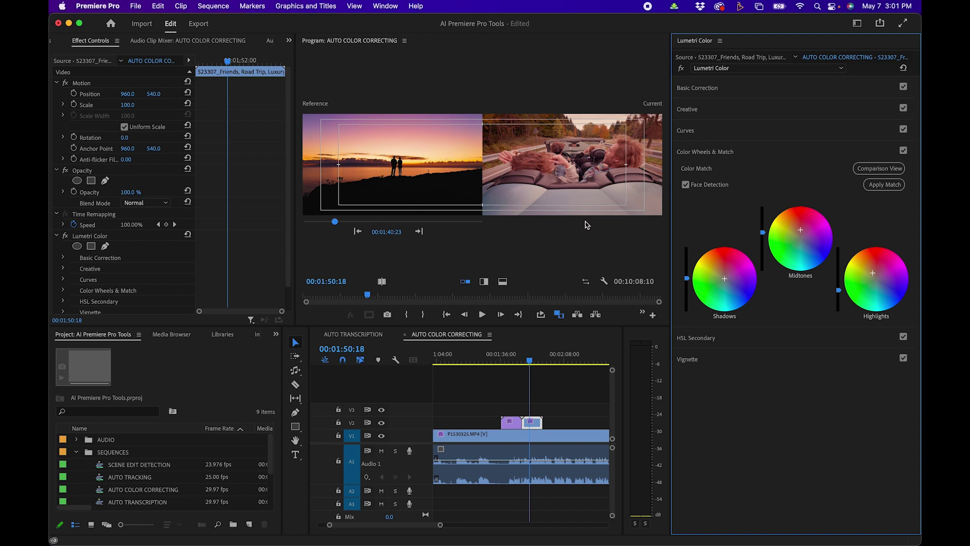
pyautogui.click(882, 168)
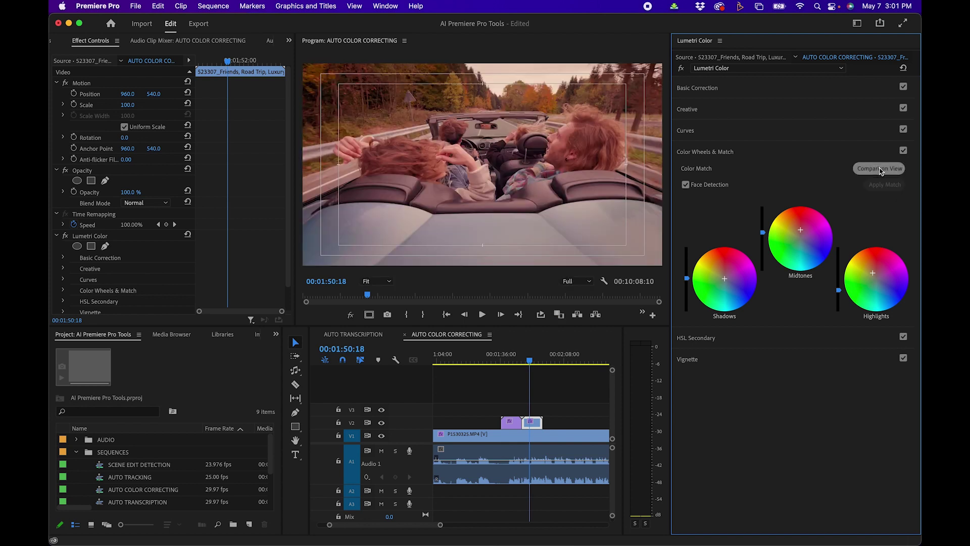
# Raise the b-roll clip's Basic Correction contrast to 32.3 and saturation to 115.5
pyautogui.click(707, 90)
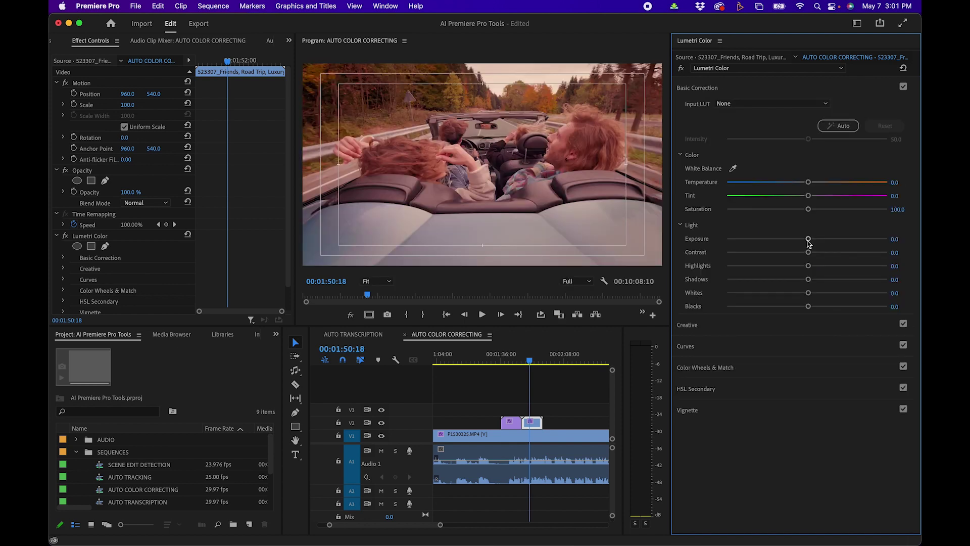
pyautogui.moveTo(808, 252); pyautogui.dragTo(794, 280)
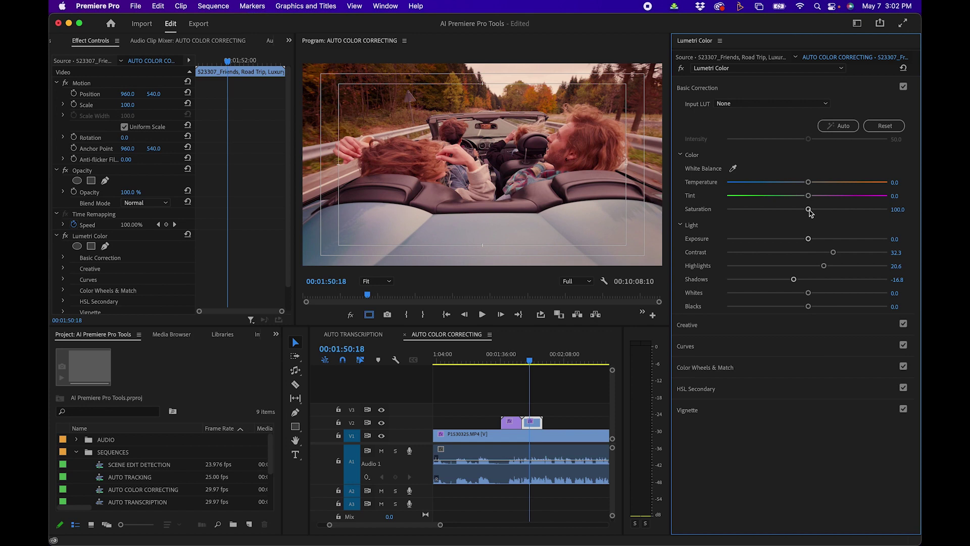
pyautogui.moveTo(808, 209); pyautogui.dragTo(816, 210)
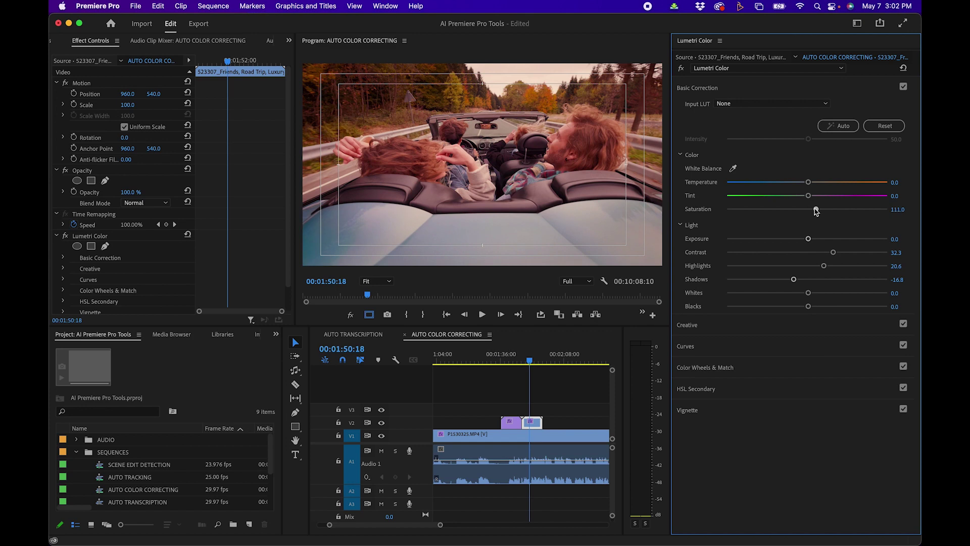
# Compare the graded car clip with the sunset shot, toggling the Lumetri correction off and on
pyautogui.click(514, 357)
pyautogui.click(530, 357)
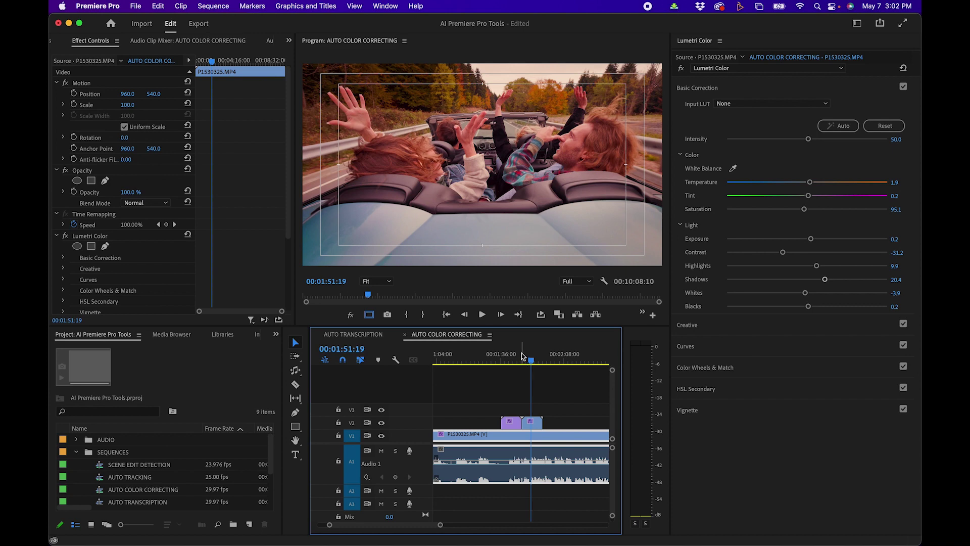
pyautogui.moveTo(526, 360); pyautogui.dragTo(534, 360)
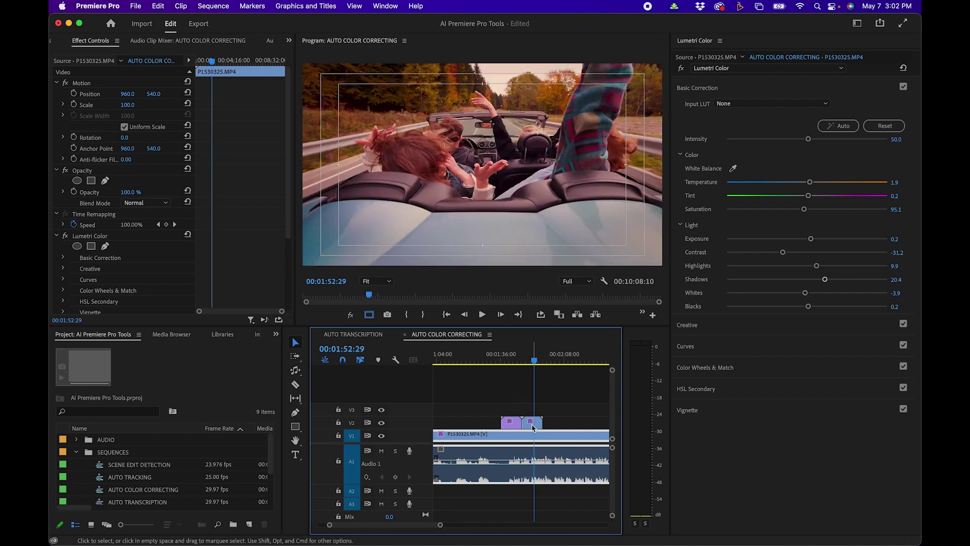
pyautogui.click(680, 69)
pyautogui.click(681, 68)
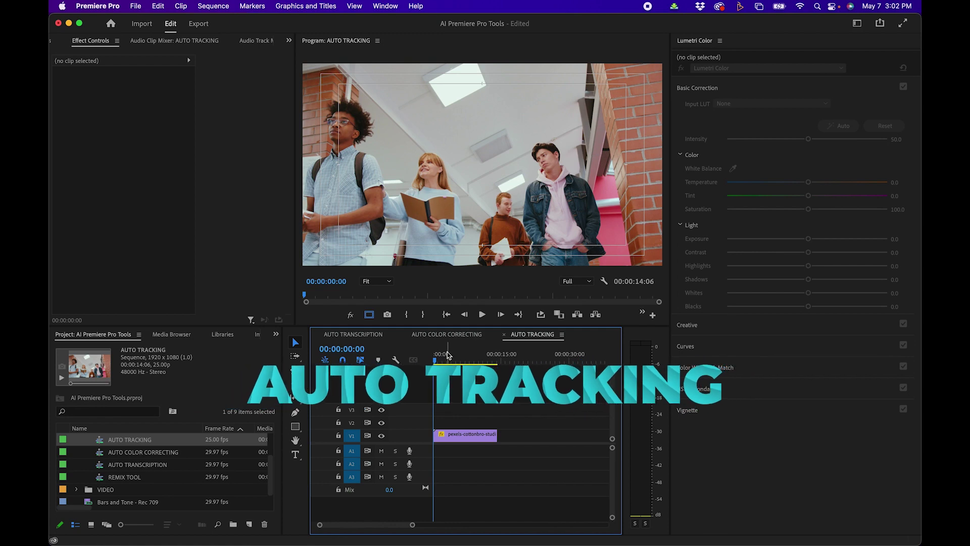
# Select the hallway clip and preview it by scrubbing and playing from the start
pyautogui.click(465, 435)
pyautogui.moveTo(435, 353); pyautogui.dragTo(458, 349)
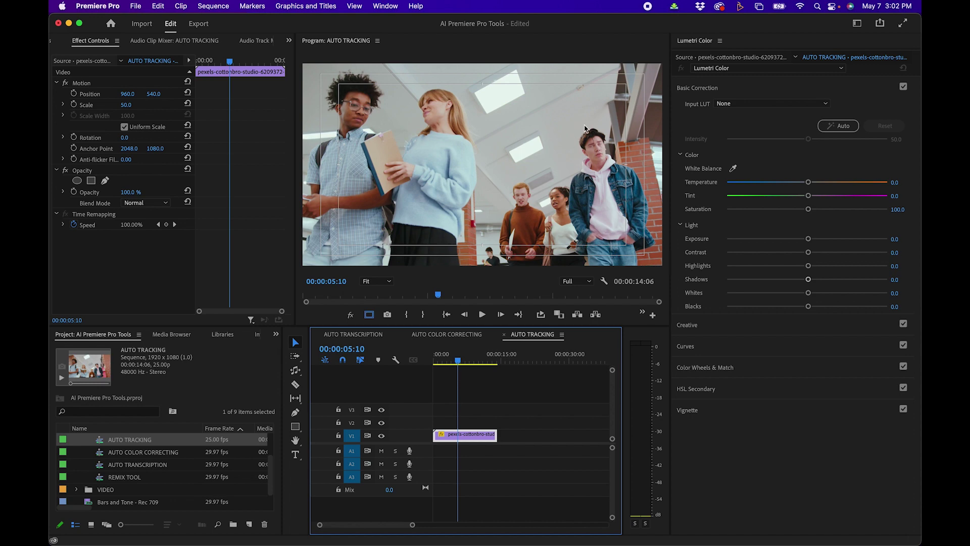
pyautogui.press('space')
pyautogui.press('Home')
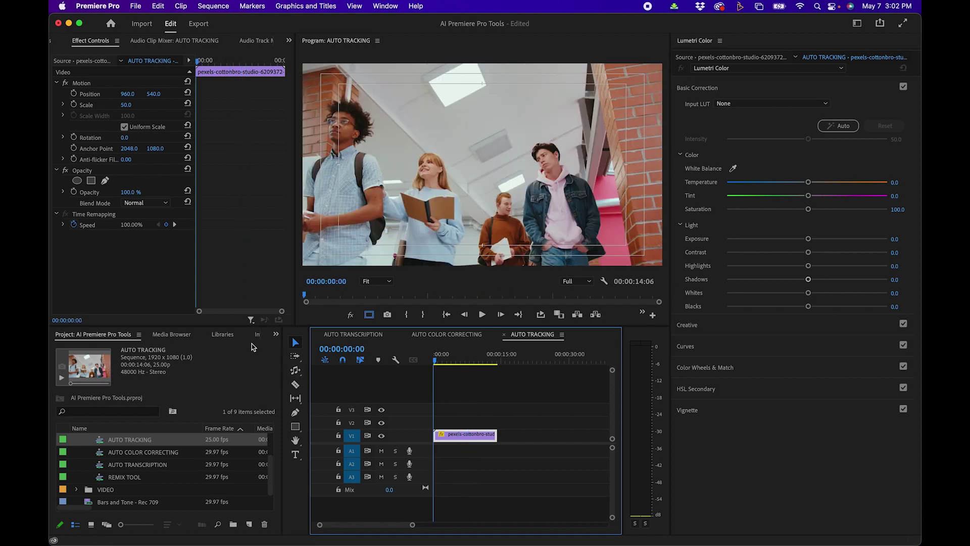
# Show the Effects panel from the hidden-panels menu and focus its search field
pyautogui.click(274, 336)
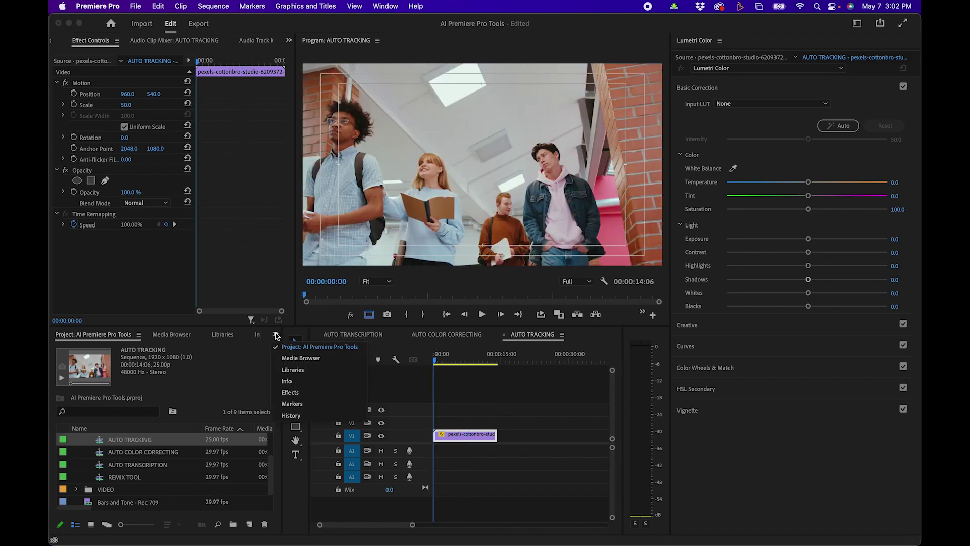
pyautogui.click(297, 394)
pyautogui.click(121, 350)
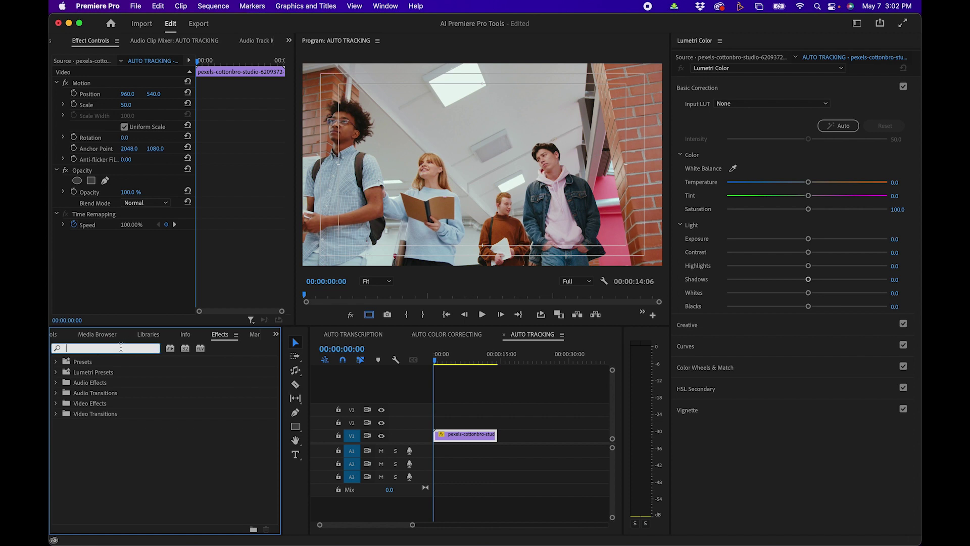
# Apply the Mosaic effect to the hallway clip with 20 horizontal and 20 vertical blocks
pyautogui.write('mos')
pyautogui.moveTo(93, 455); pyautogui.dragTo(461, 436)
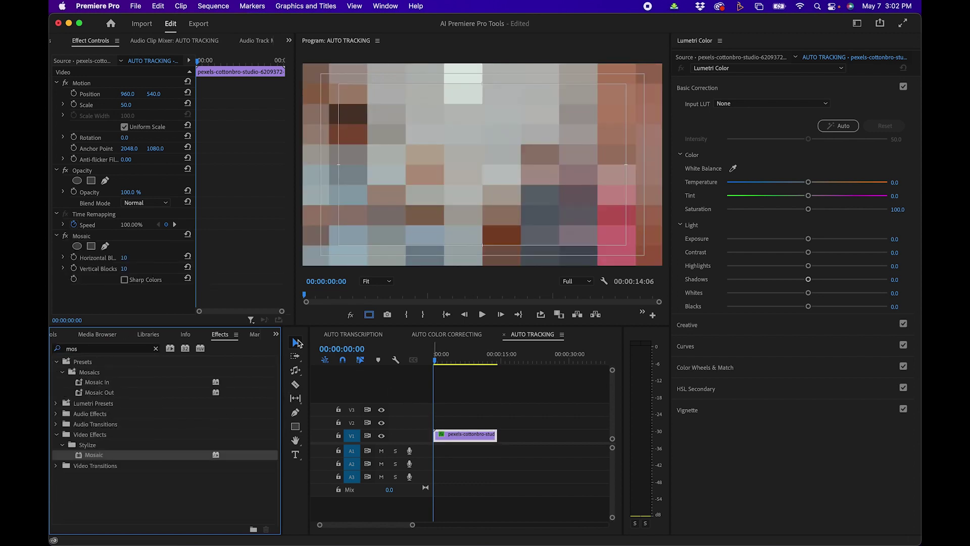
pyautogui.click(288, 279)
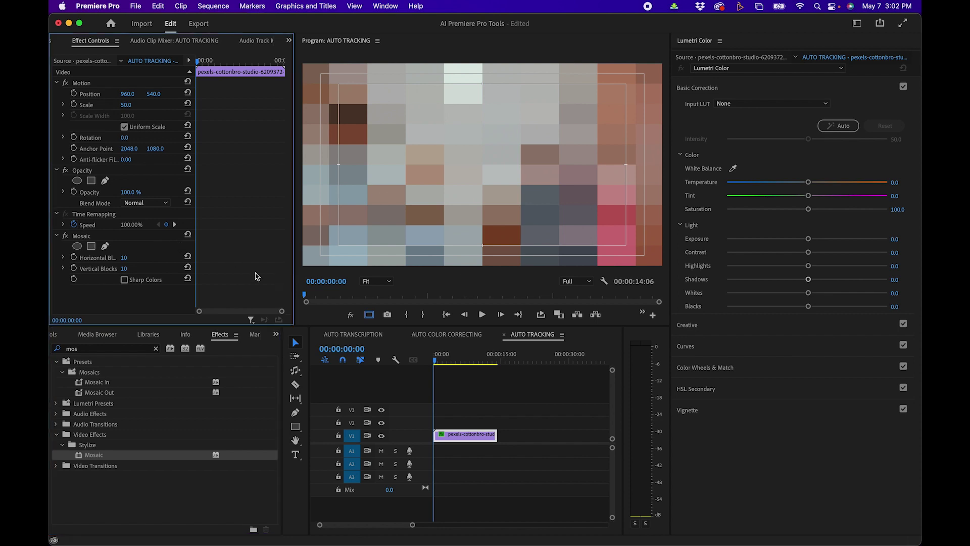
pyautogui.click(126, 257)
pyautogui.write('20')
pyautogui.press('Tab')
pyautogui.write('20')
pyautogui.press('Return')
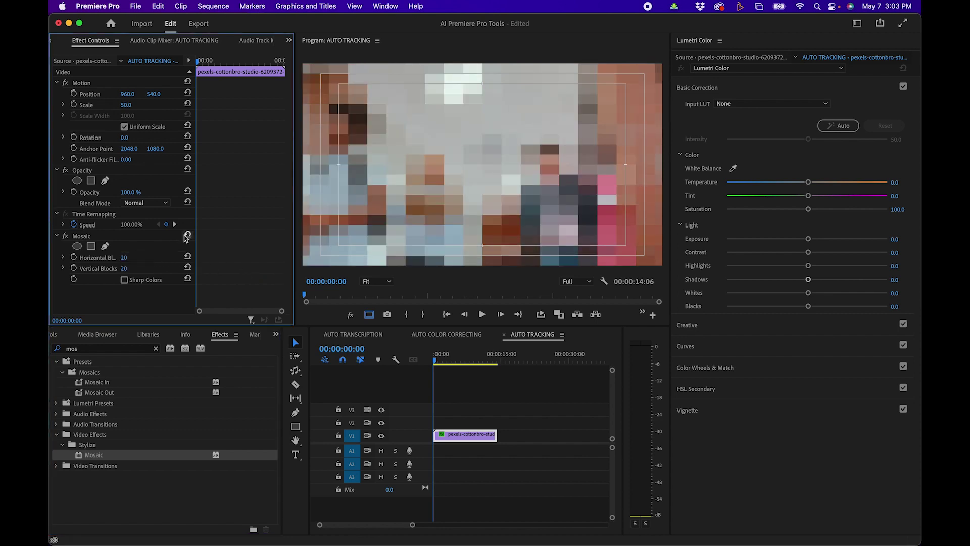
# Add an ellipse mask to the Mosaic and fit it over the right boy's face
pyautogui.click(76, 245)
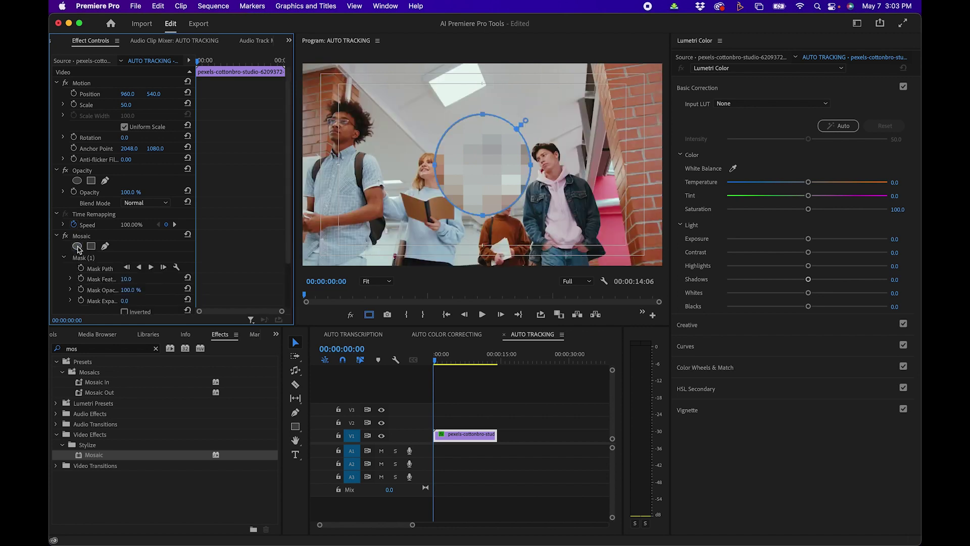
pyautogui.moveTo(485, 183); pyautogui.dragTo(560, 173)
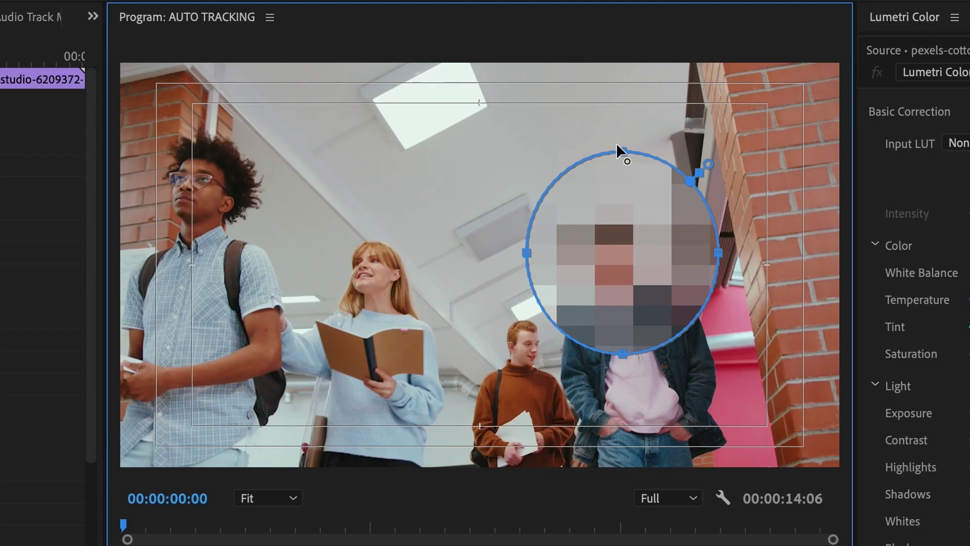
pyautogui.moveTo(556, 107); pyautogui.dragTo(553, 138)
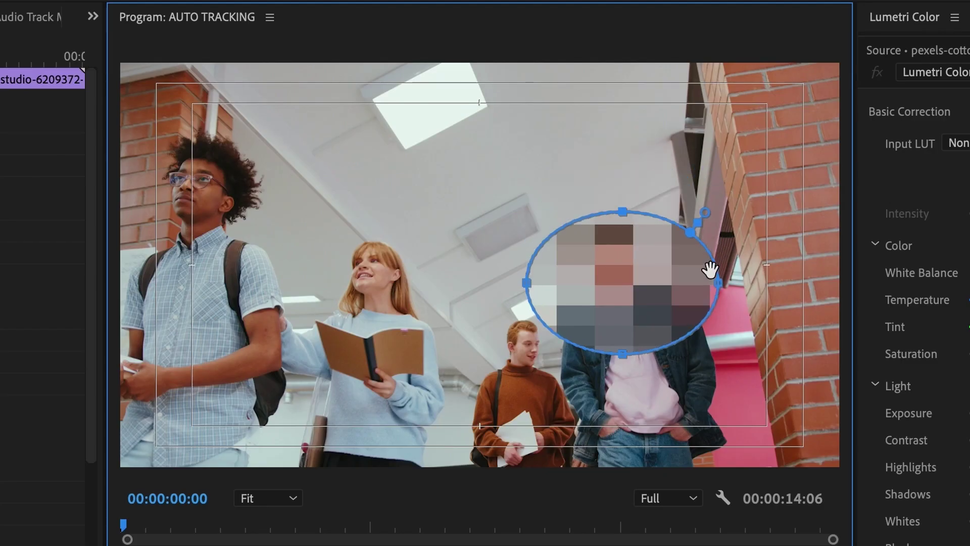
pyautogui.moveTo(714, 275); pyautogui.dragTo(659, 276)
pyautogui.moveTo(587, 272); pyautogui.dragTo(604, 277)
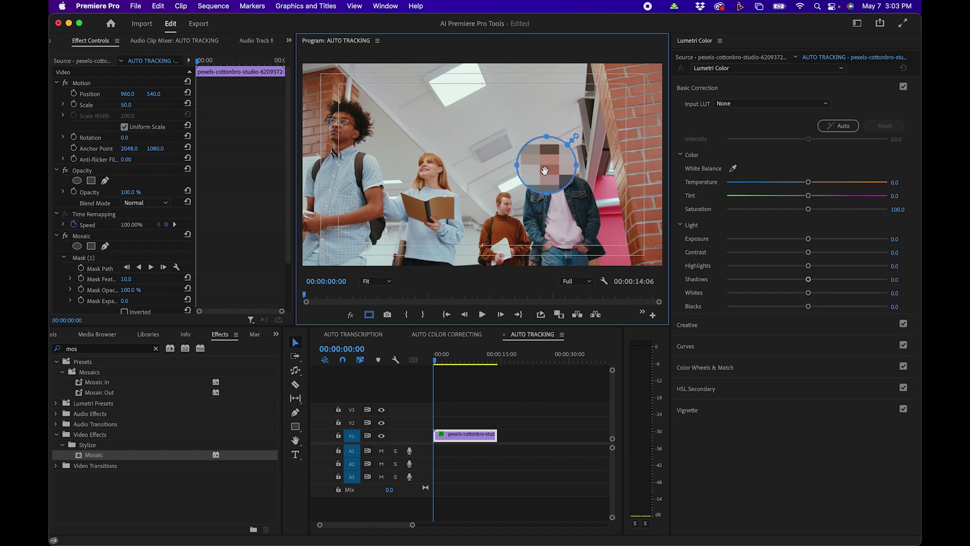
pyautogui.moveTo(545, 170); pyautogui.dragTo(546, 168)
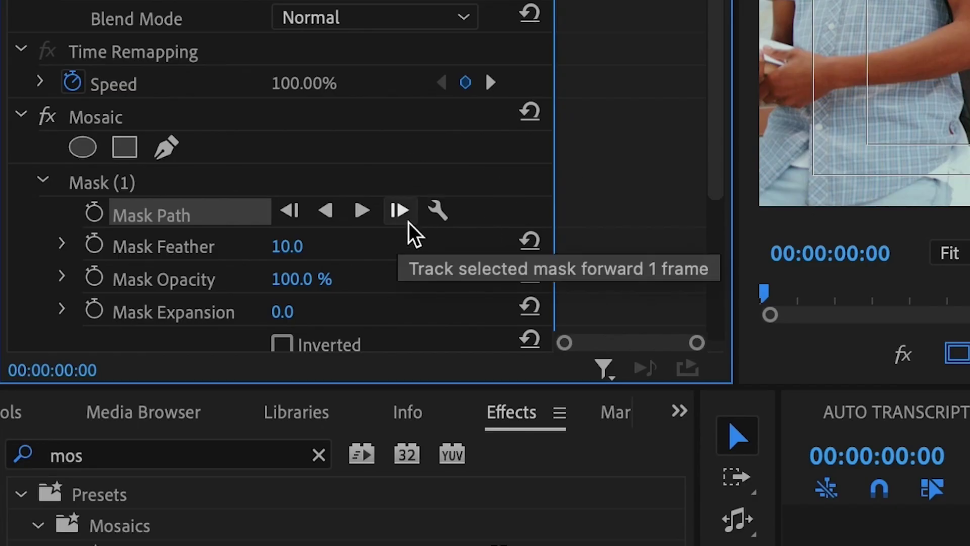
# Set the mask tracking method to Position and track the mosaic mask forward through the clip
pyautogui.click(440, 215)
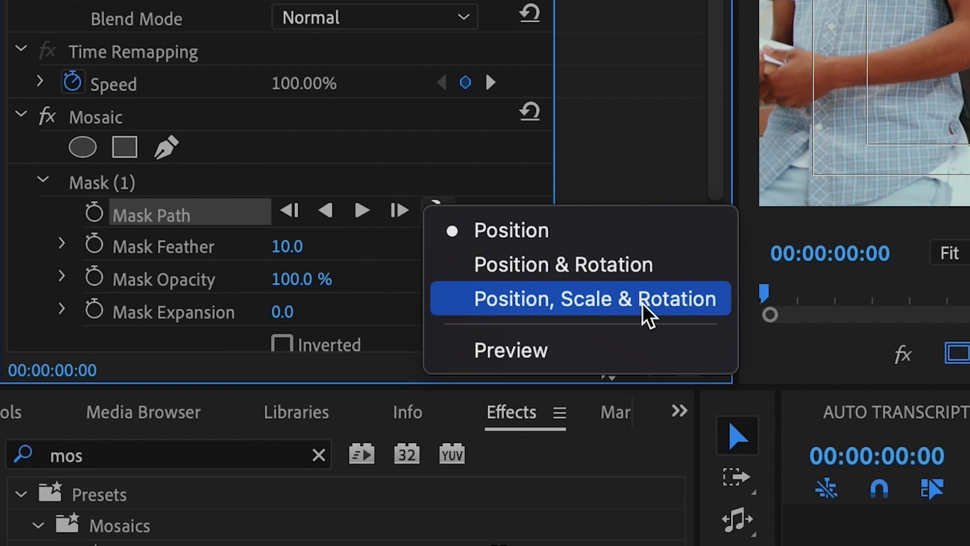
pyautogui.click(502, 228)
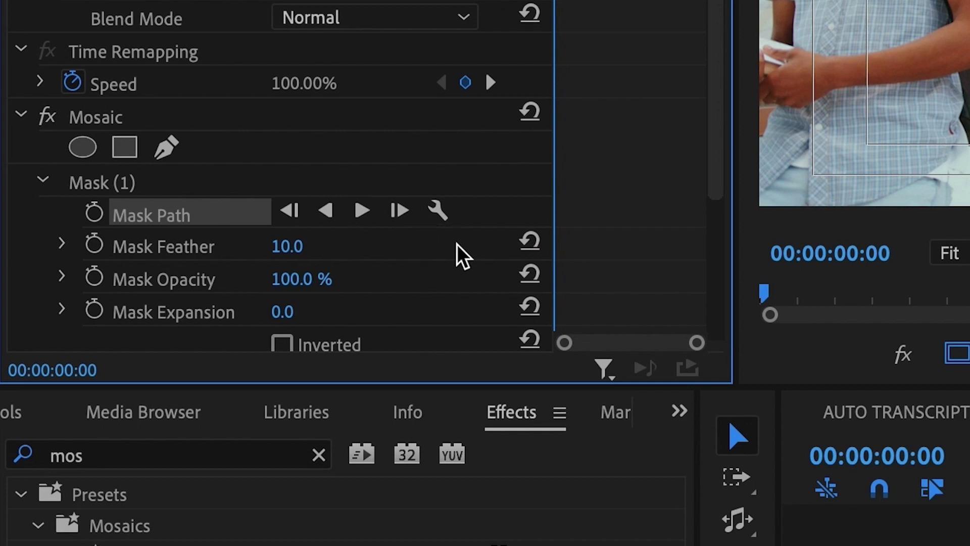
pyautogui.click(453, 220)
pyautogui.click(491, 228)
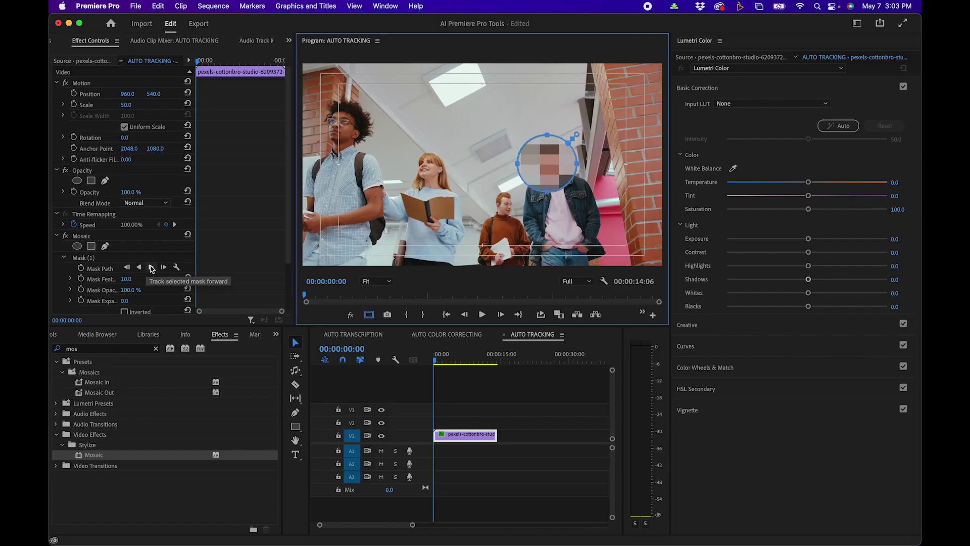
pyautogui.click(151, 267)
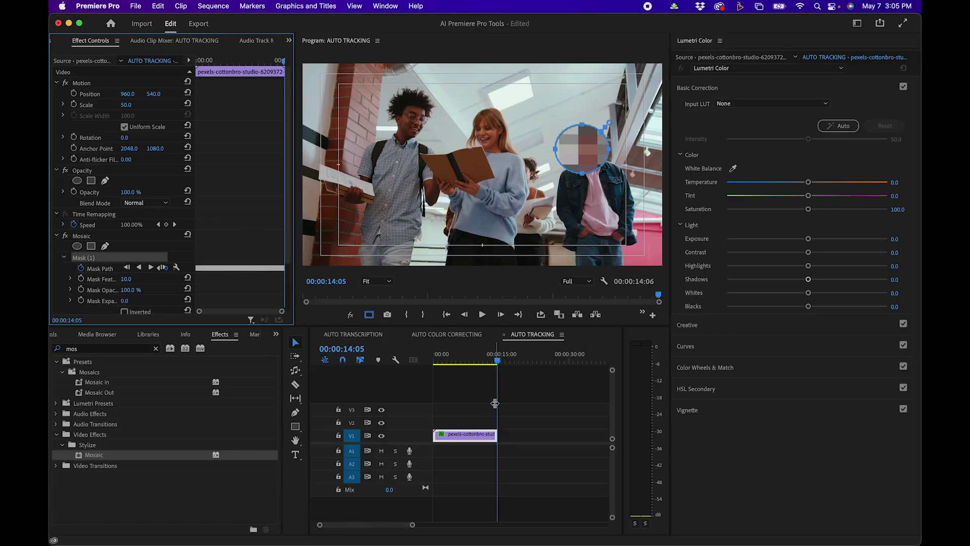
pyautogui.click(492, 400)
pyautogui.press('Home')
pyautogui.click(494, 391)
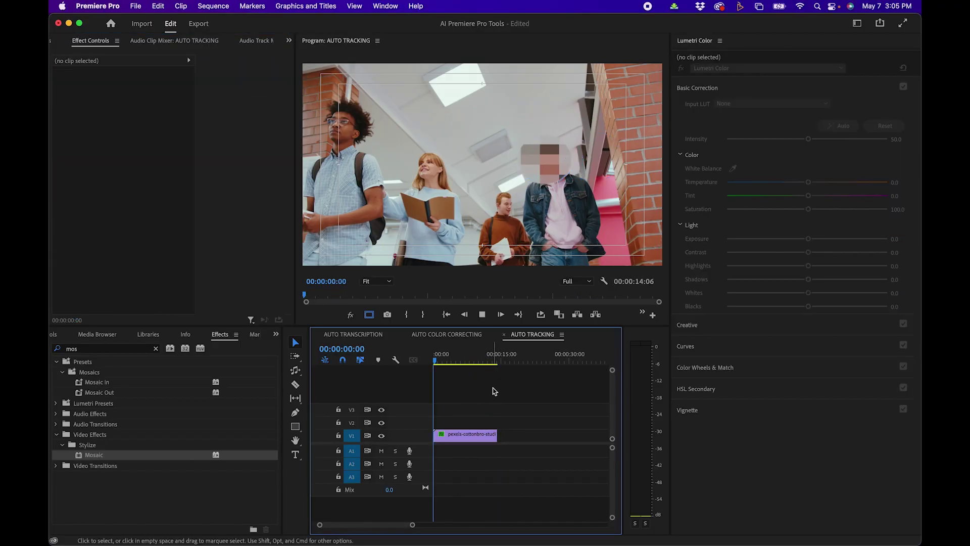
pyautogui.press('space')
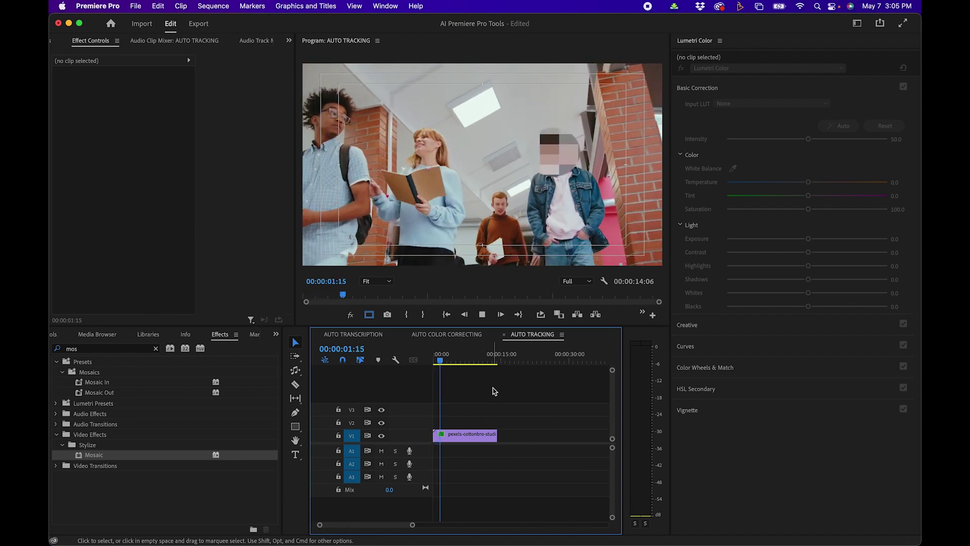